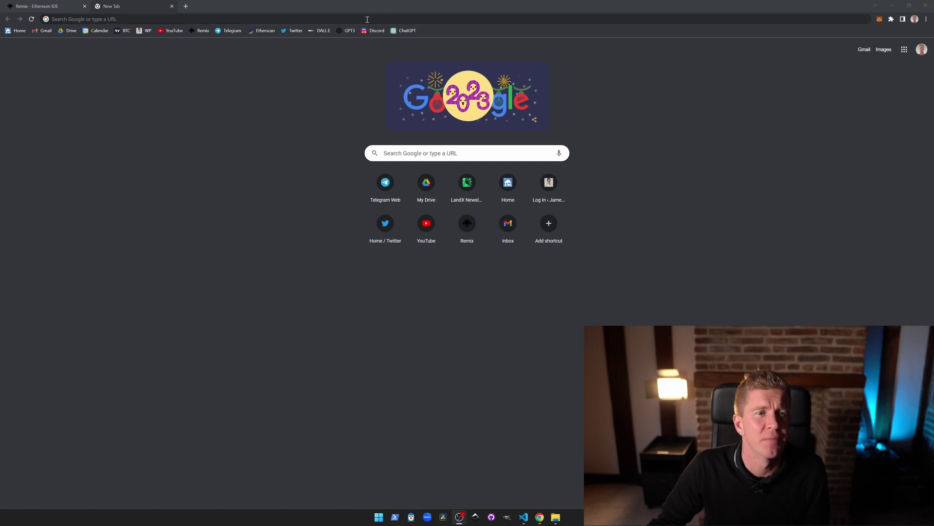
Search Google for 'chromium browser' from the address bar.
{"action": "left_click", "coordinate": [389, 19]}
{"action": "type", "text": "chromium"}
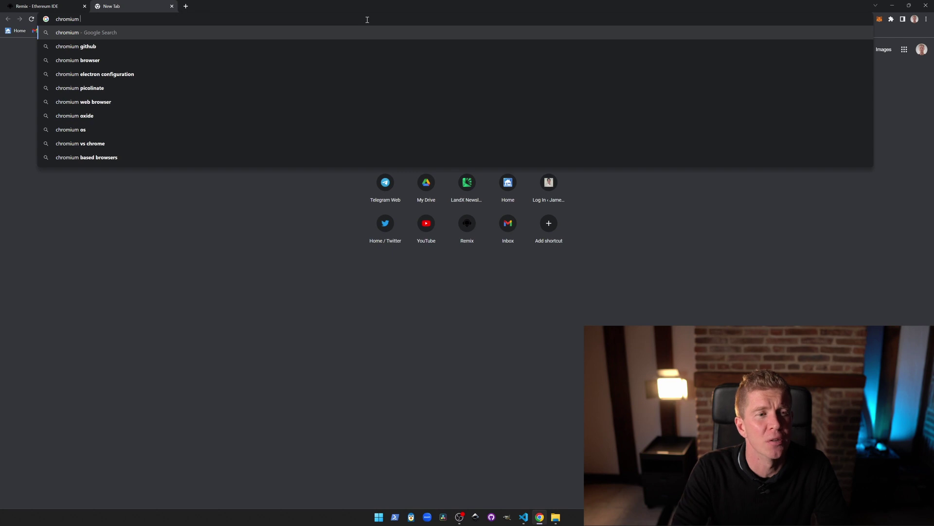
{"action": "key", "text": "Down"}
{"action": "key", "text": "Down"}
{"action": "key", "text": "Down"}
{"action": "key", "text": "Up"}
{"action": "key", "text": "Return"}
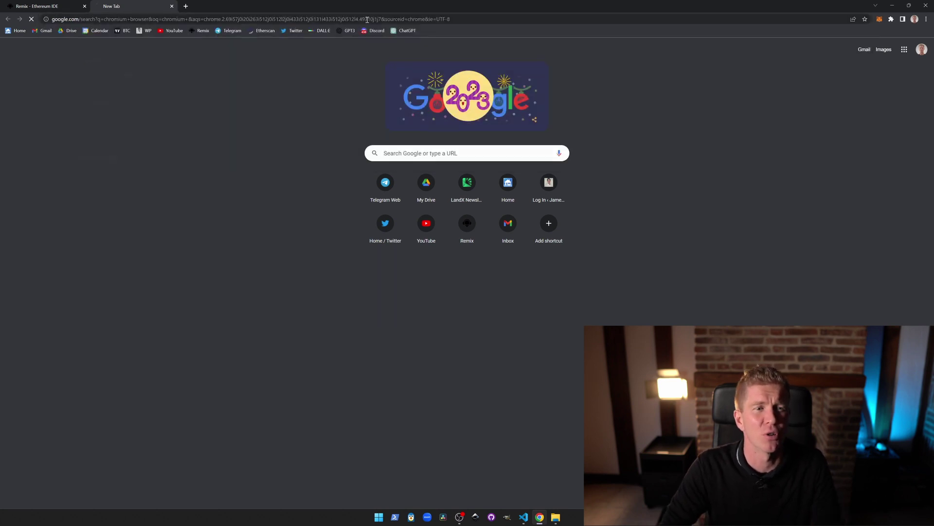
Read the best Chromium-based browsers article down to Comodo Dragon and follow its site link.
{"action": "scroll", "coordinate": [245, 380], "scroll_direction": "down", "scroll_amount": 5}
{"action": "scroll", "coordinate": [245, 377], "scroll_direction": "down", "scroll_amount": 3}
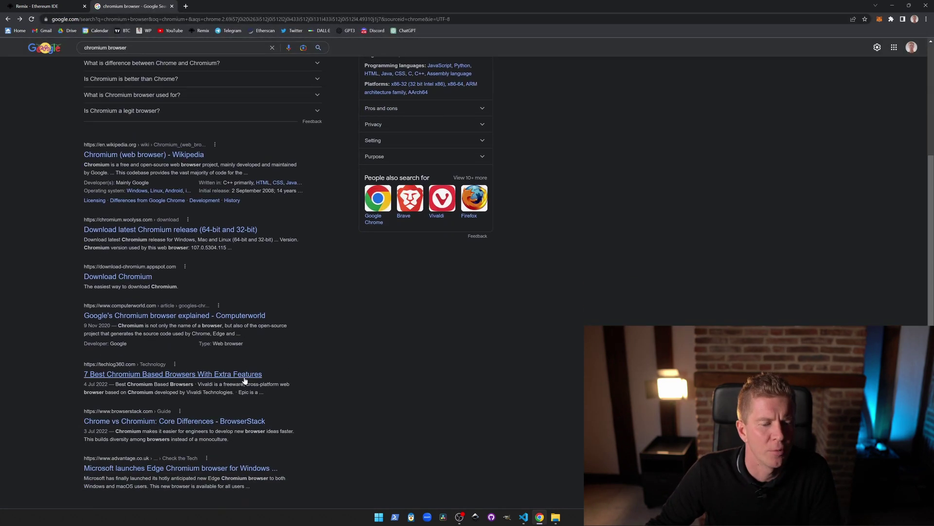
{"action": "scroll", "coordinate": [251, 316], "scroll_direction": "down", "scroll_amount": 1}
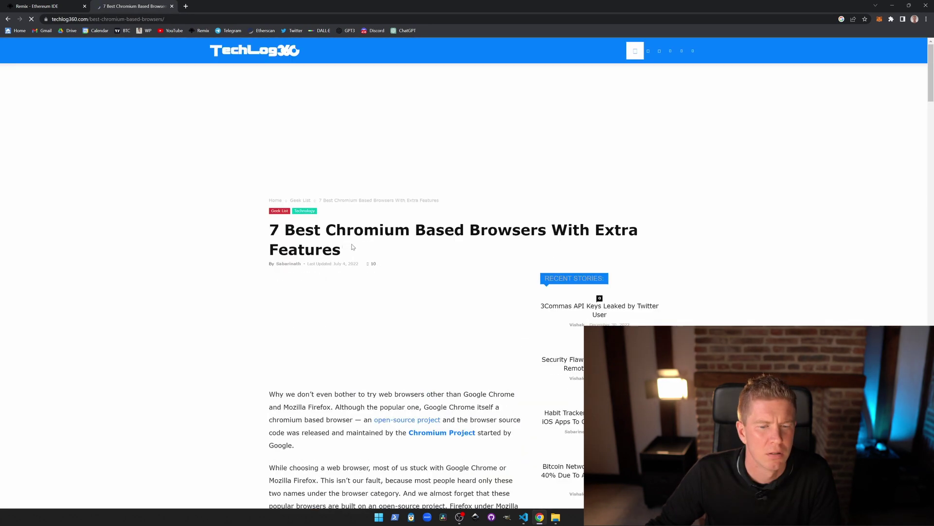
{"action": "scroll", "coordinate": [407, 256], "scroll_direction": "down", "scroll_amount": 10}
{"action": "scroll", "coordinate": [474, 266], "scroll_direction": "down", "scroll_amount": 3}
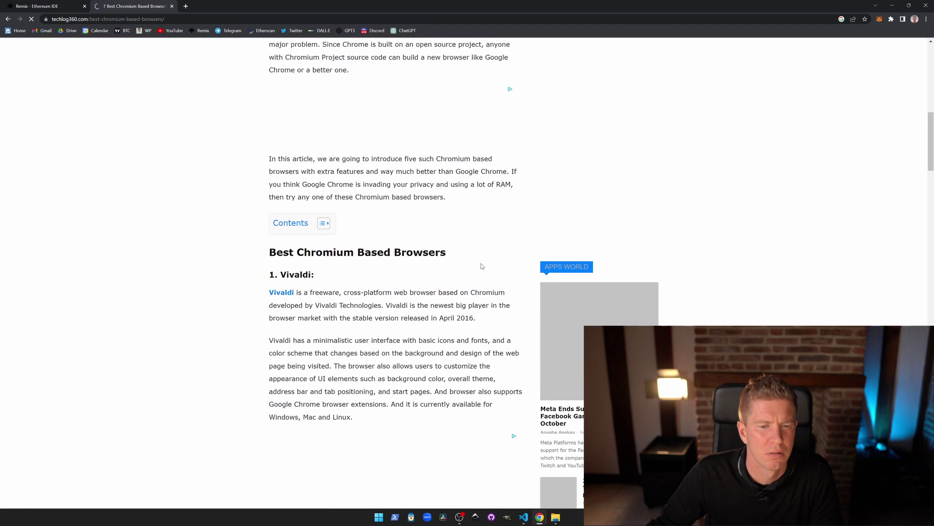
{"action": "scroll", "coordinate": [482, 265], "scroll_direction": "down", "scroll_amount": 13}
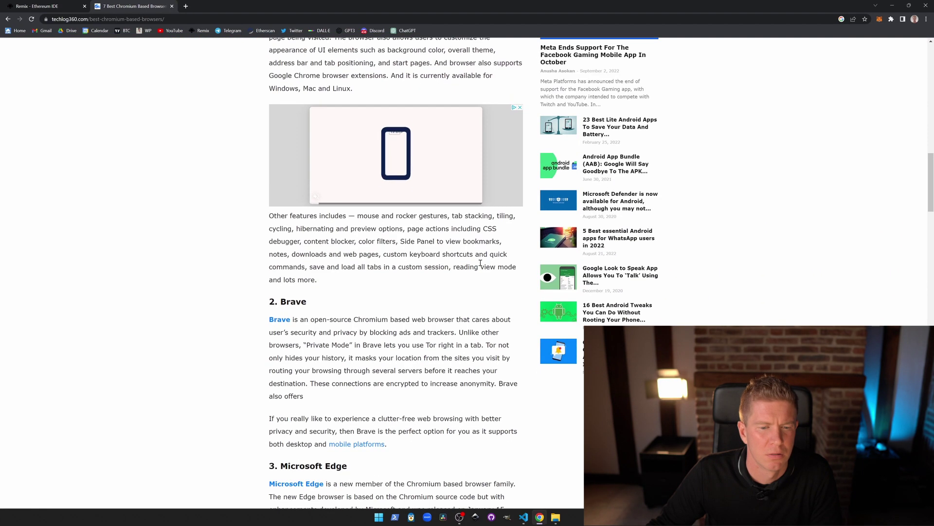
{"action": "scroll", "coordinate": [479, 263], "scroll_direction": "down", "scroll_amount": 17}
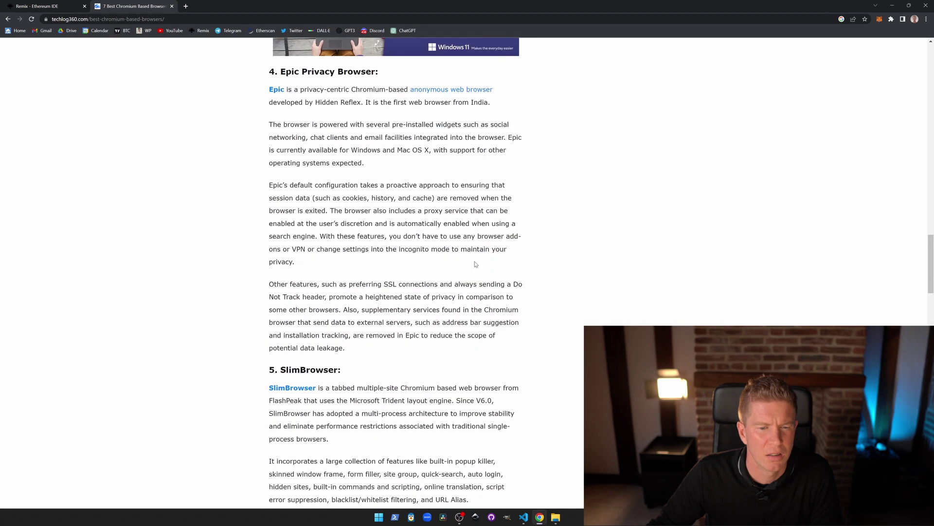
{"action": "scroll", "coordinate": [475, 263], "scroll_direction": "down", "scroll_amount": 5}
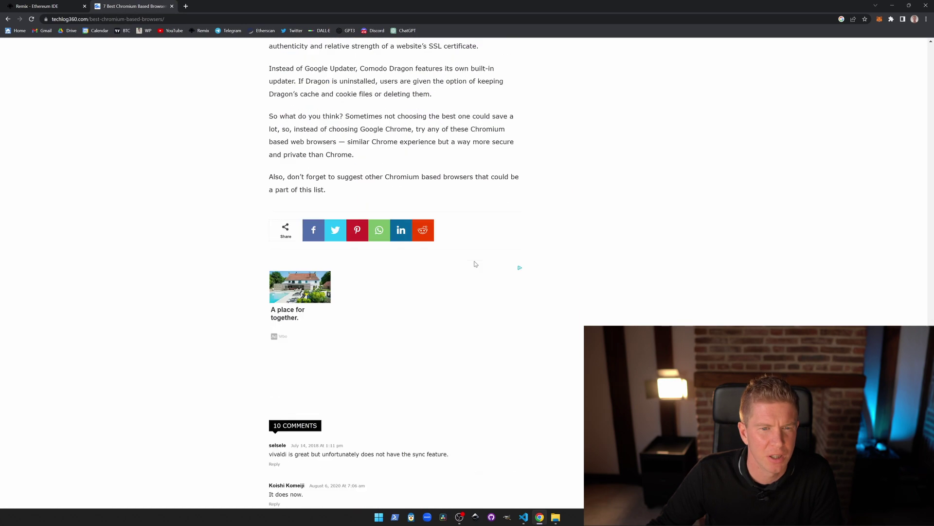
{"action": "scroll", "coordinate": [475, 263], "scroll_direction": "up", "scroll_amount": 8}
{"action": "scroll", "coordinate": [475, 263], "scroll_direction": "up", "scroll_amount": 14}
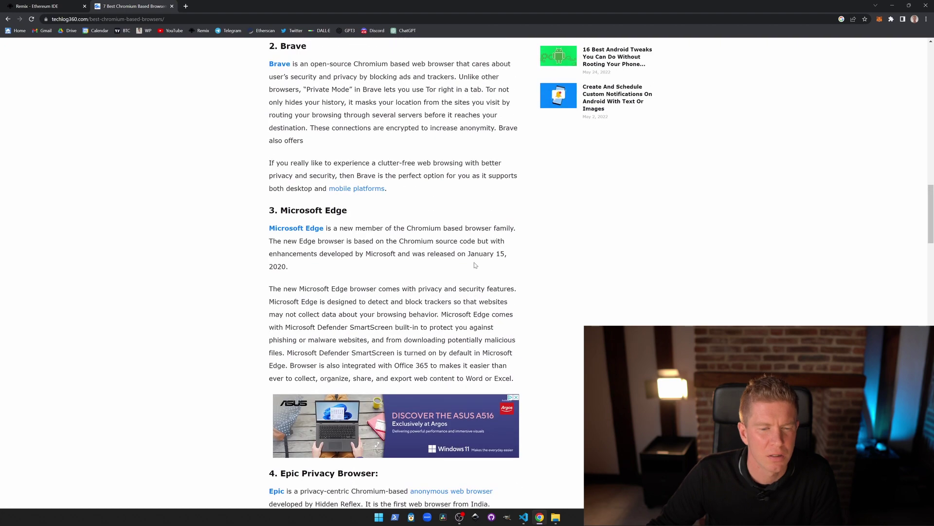
{"action": "scroll", "coordinate": [476, 265], "scroll_direction": "down", "scroll_amount": 17}
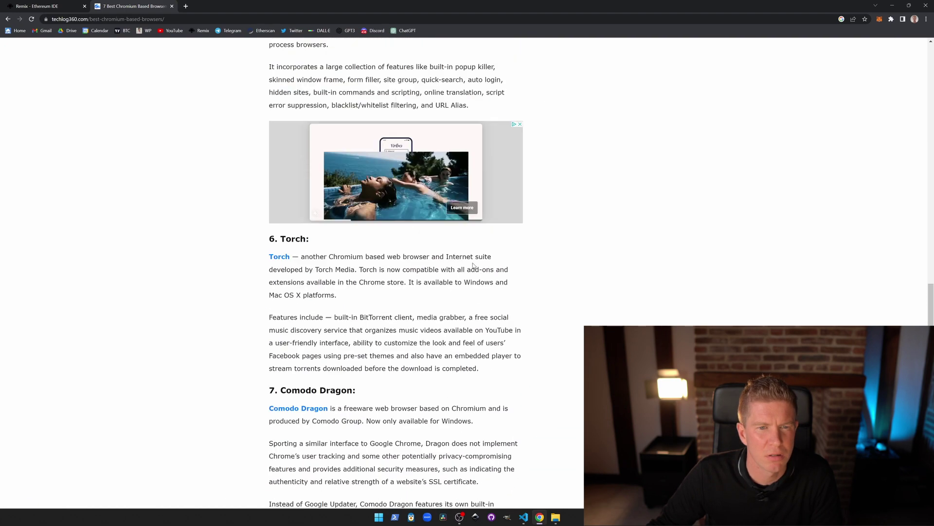
{"action": "scroll", "coordinate": [473, 265], "scroll_direction": "up", "scroll_amount": 17}
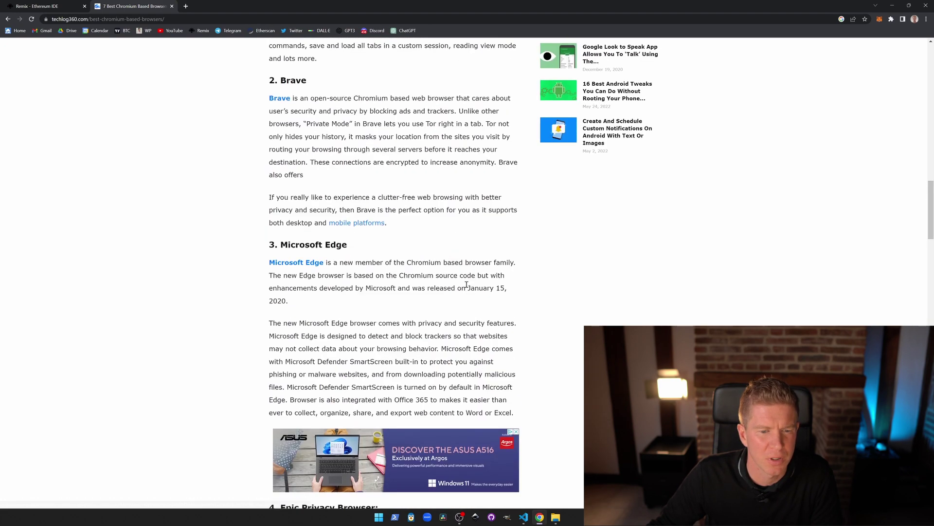
{"action": "scroll", "coordinate": [466, 285], "scroll_direction": "down", "scroll_amount": 19}
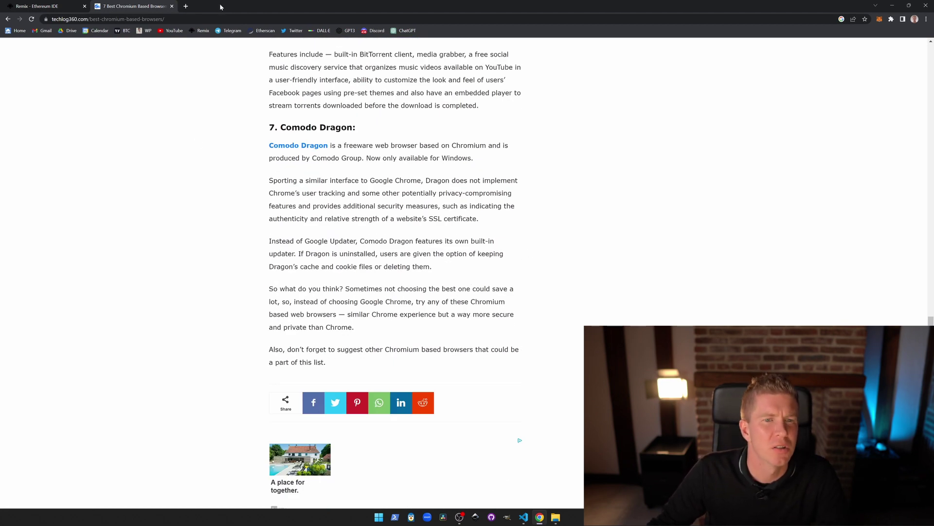
{"action": "left_click", "coordinate": [283, 145]}
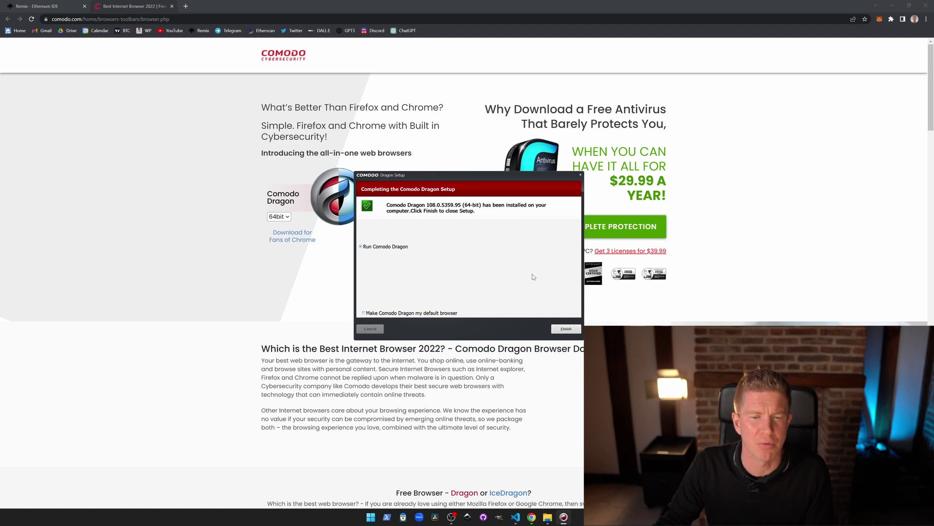
Finish the Comodo Dragon installer and close the Google Chrome window.
{"action": "left_click", "coordinate": [563, 329]}
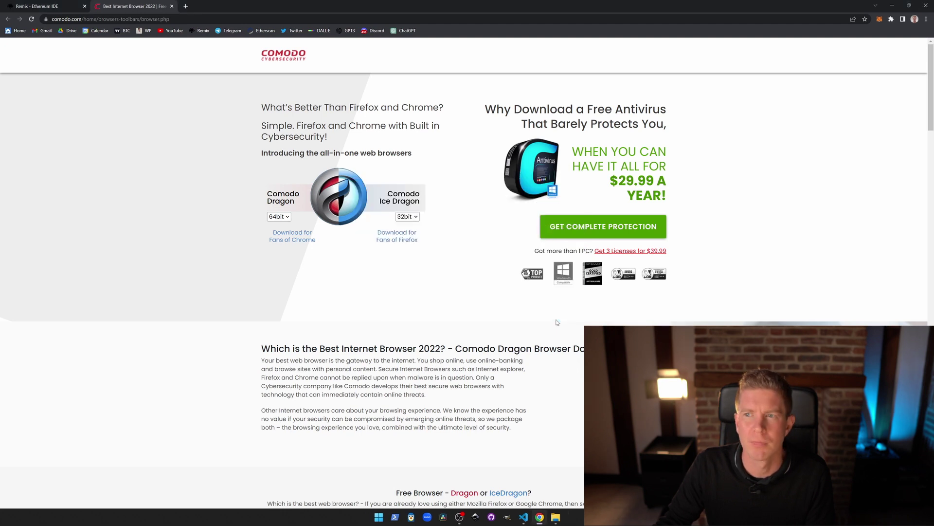
{"action": "left_click", "coordinate": [925, 5]}
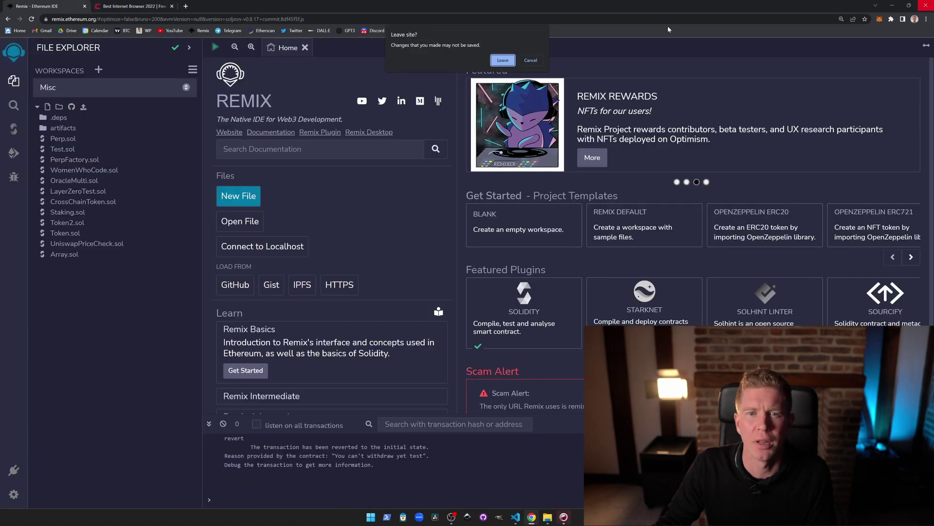
Confirm leaving Chrome, maximize the new browser window and load google.com.
{"action": "left_click", "coordinate": [508, 60]}
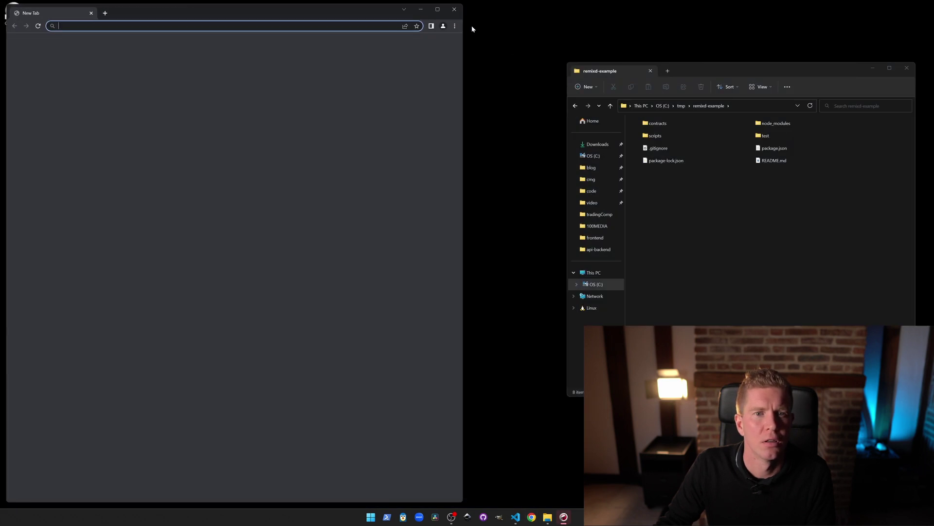
{"action": "left_click", "coordinate": [438, 8]}
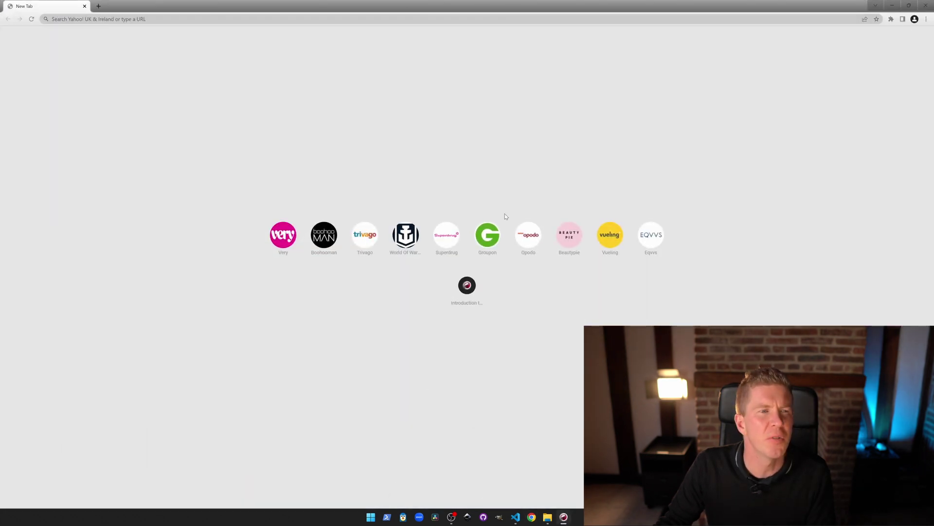
{"action": "left_click", "coordinate": [137, 19]}
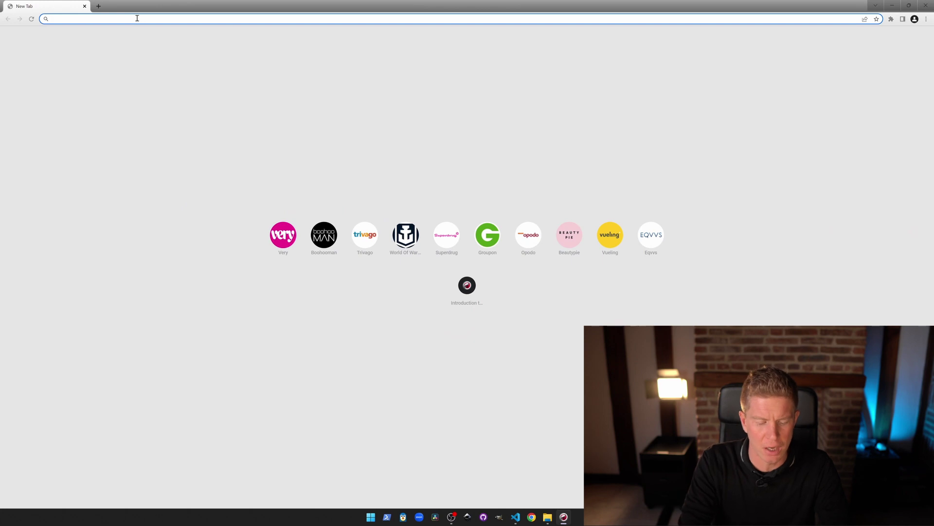
{"action": "type", "text": "google.com"}
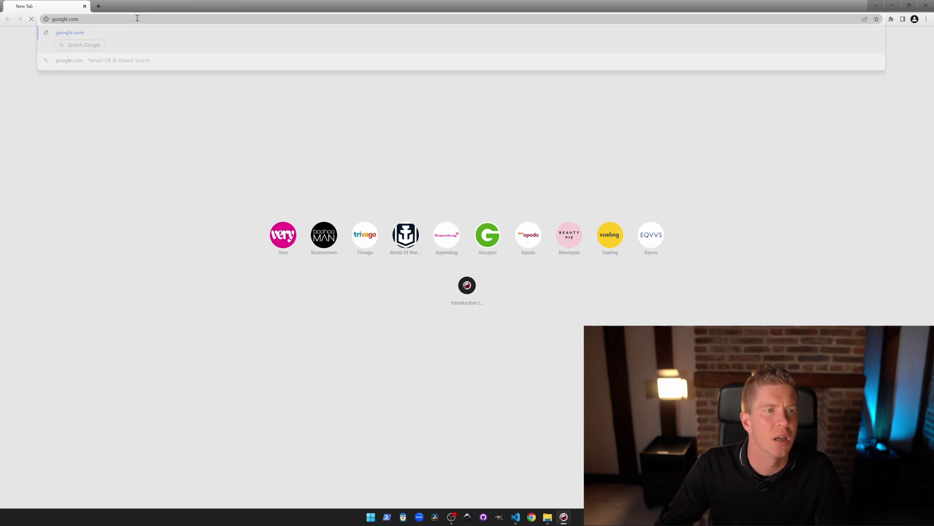
{"action": "key", "text": "Return"}
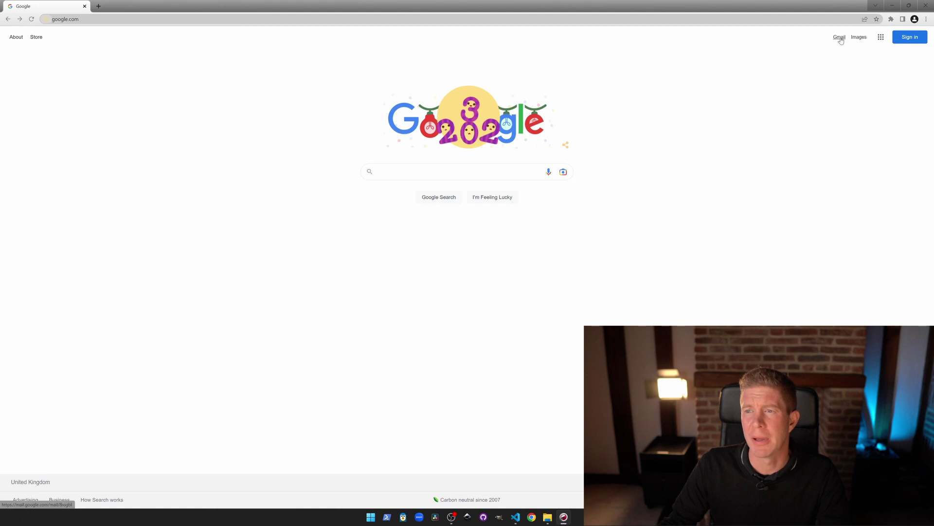
Start a personal Google account with first name 'example', last name 'pseudonym' and a Gmail username.
{"action": "left_click", "coordinate": [909, 37]}
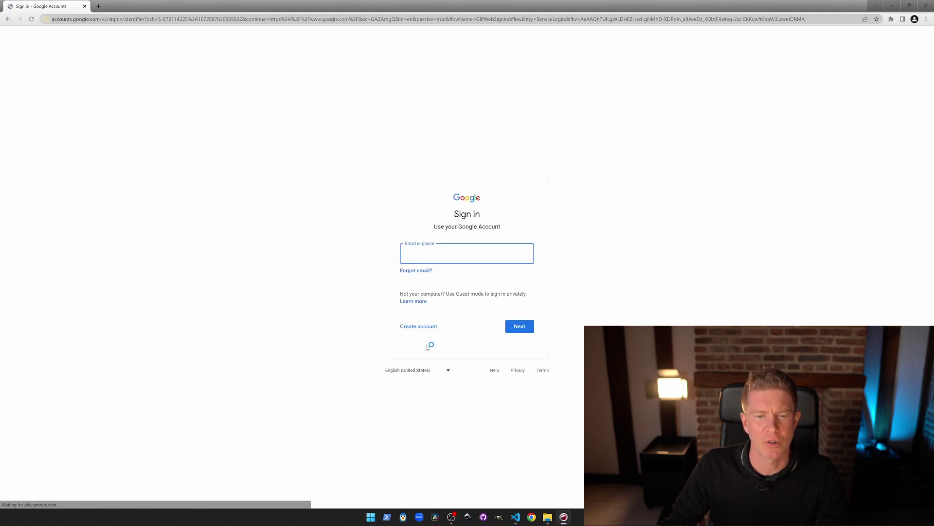
{"action": "left_click", "coordinate": [418, 326]}
{"action": "left_click", "coordinate": [442, 351]}
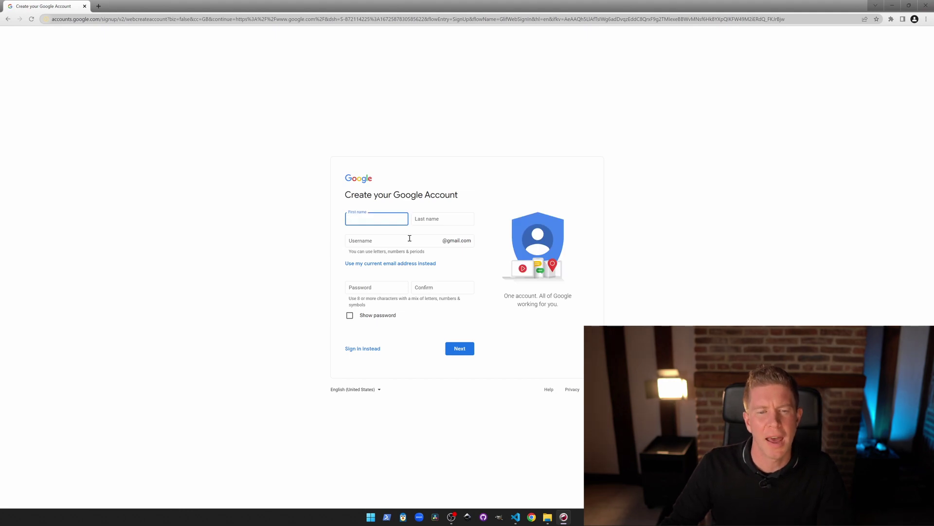
{"action": "type", "text": "example"}
{"action": "key", "text": "Tab"}
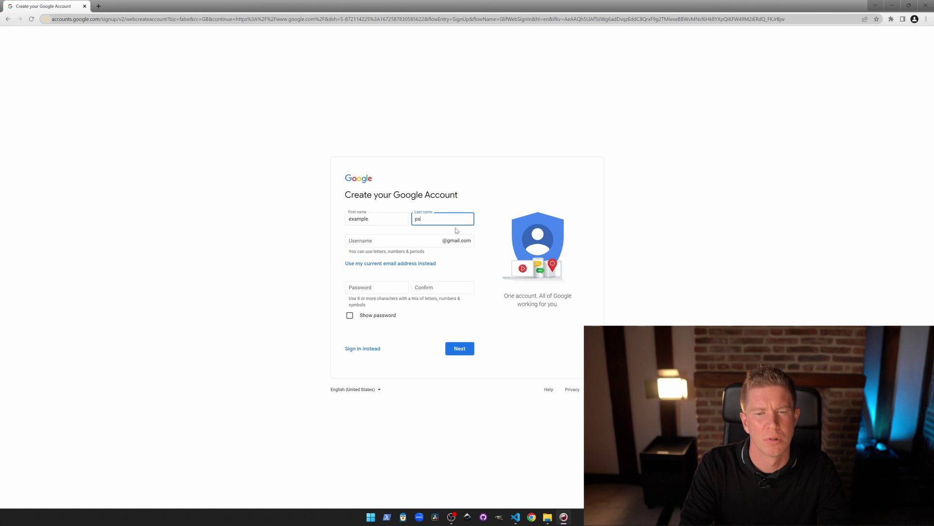
{"action": "type", "text": "pseudonym"}
{"action": "key", "text": "Tab"}
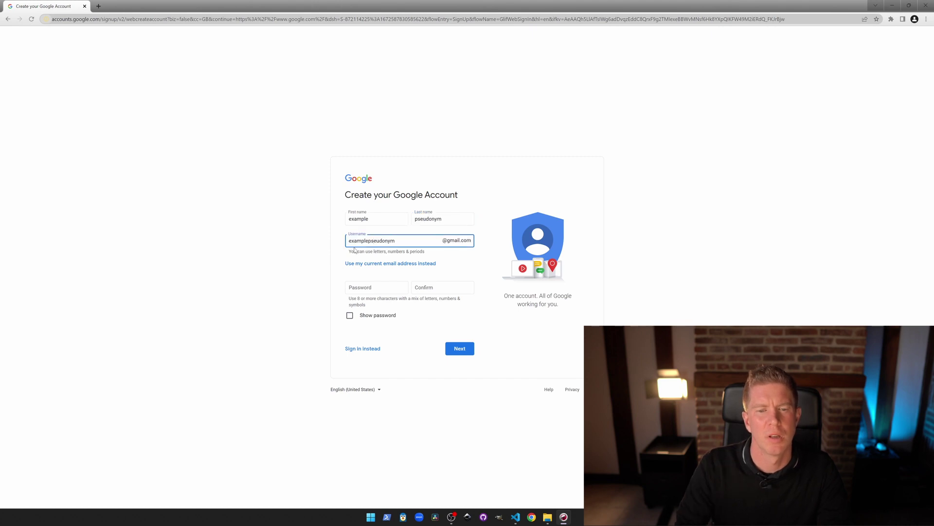
{"action": "left_click", "coordinate": [482, 263]}
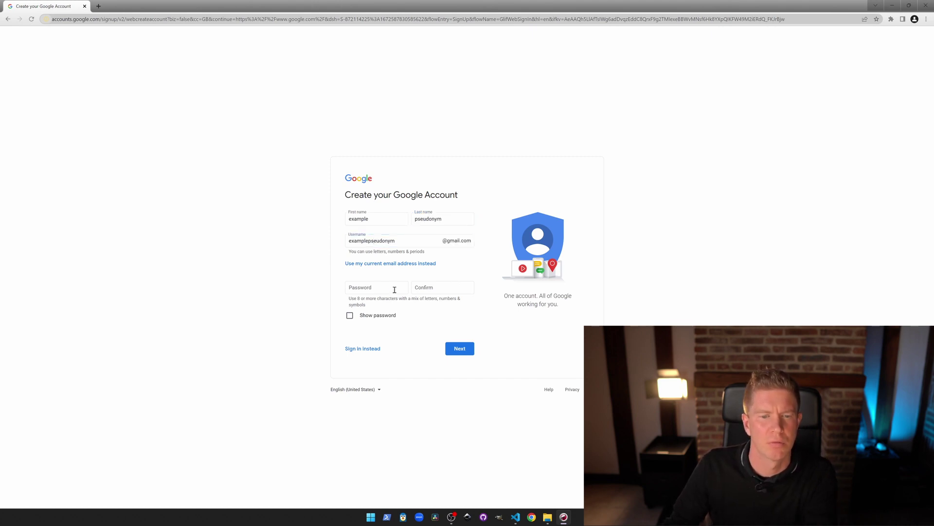
In a new tab, search 'sha256 hash' and open the SHA256 Hash Generator result.
{"action": "left_click", "coordinate": [98, 6]}
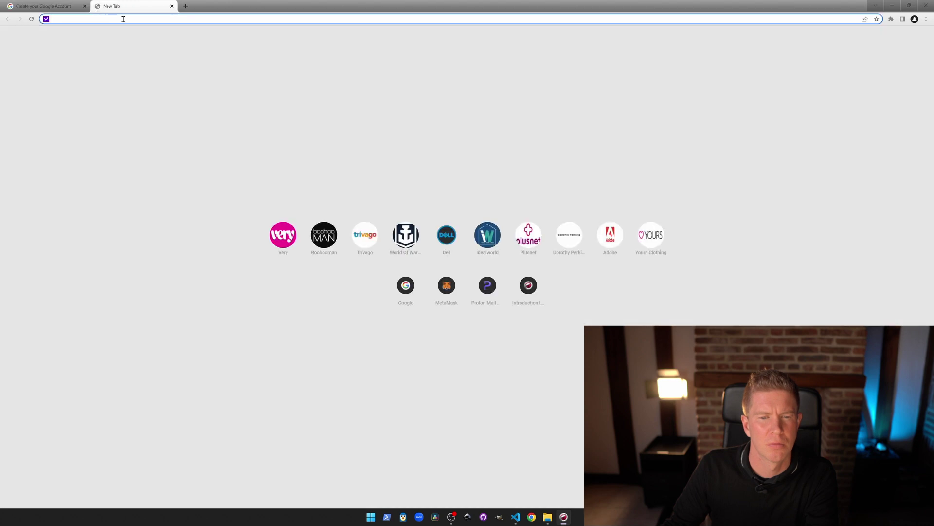
{"action": "type", "text": "sha256 hash"}
{"action": "key", "text": "Return"}
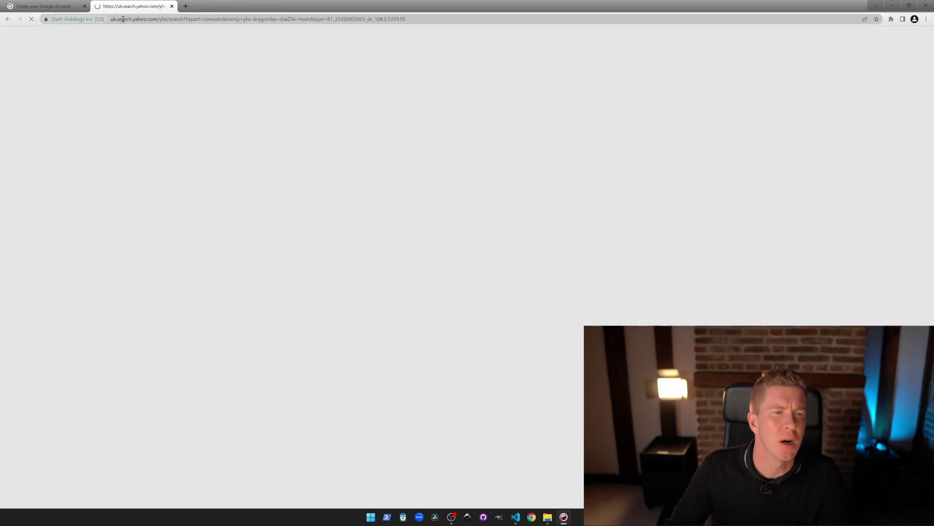
{"action": "left_click", "coordinate": [207, 101]}
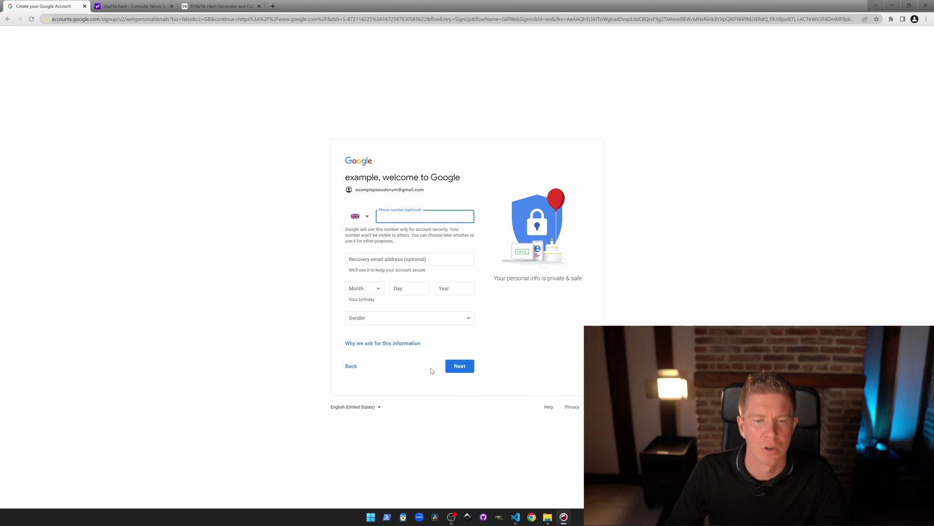
Enter birthday January 01 1990 and gender Rather not say, then submit.
{"action": "left_click", "coordinate": [364, 288]}
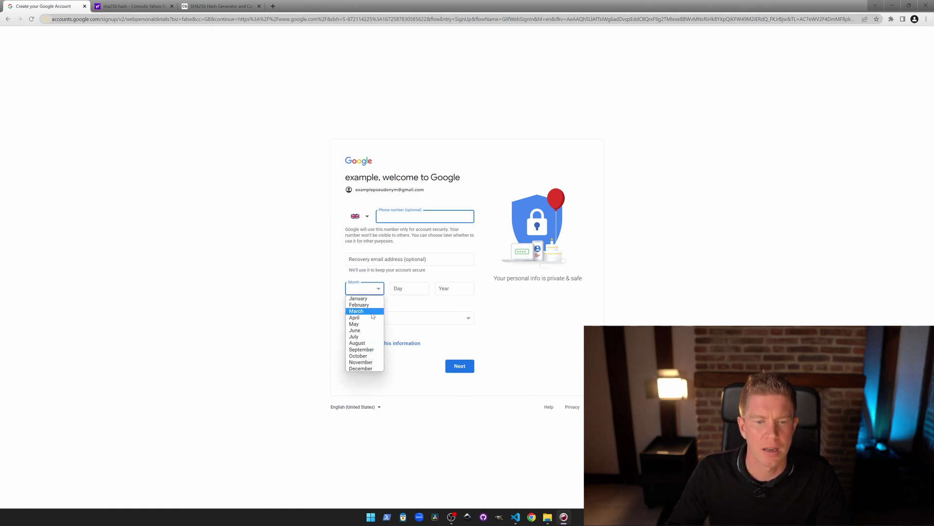
{"action": "left_click", "coordinate": [363, 305]}
{"action": "left_click", "coordinate": [422, 288]}
{"action": "type", "text": "01"}
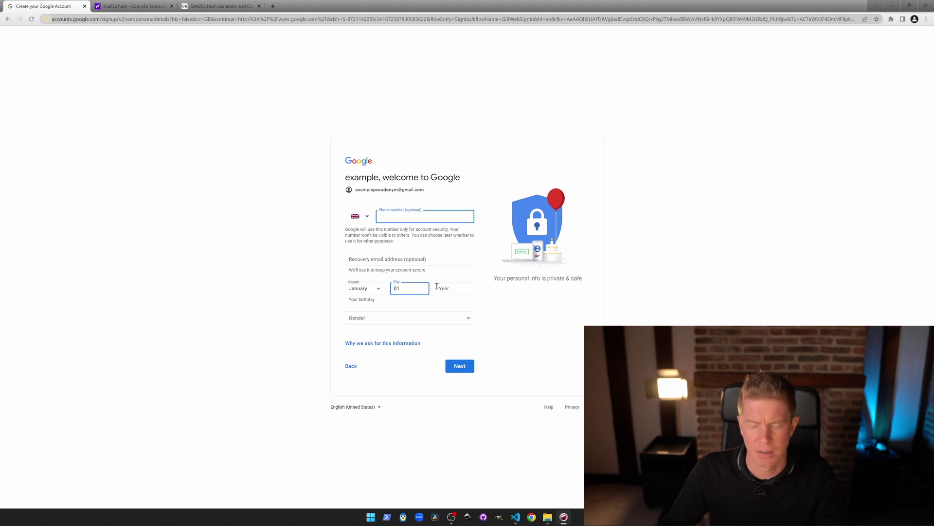
{"action": "left_click", "coordinate": [437, 287]}
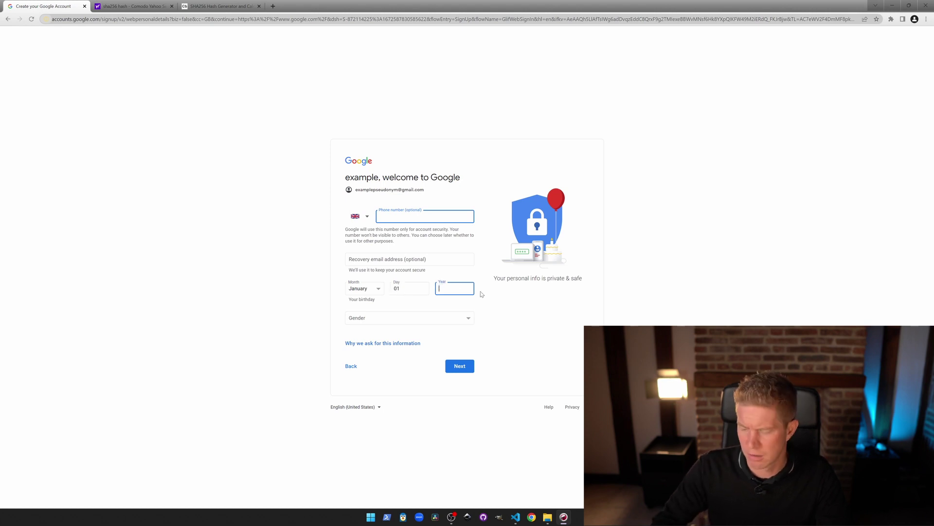
{"action": "type", "text": "1990"}
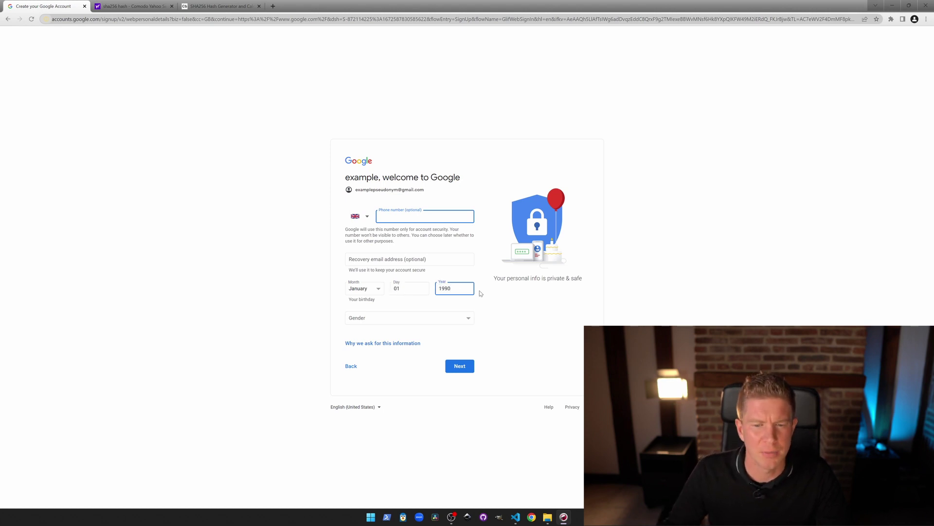
{"action": "left_click", "coordinate": [463, 320]}
{"action": "left_click", "coordinate": [427, 348]}
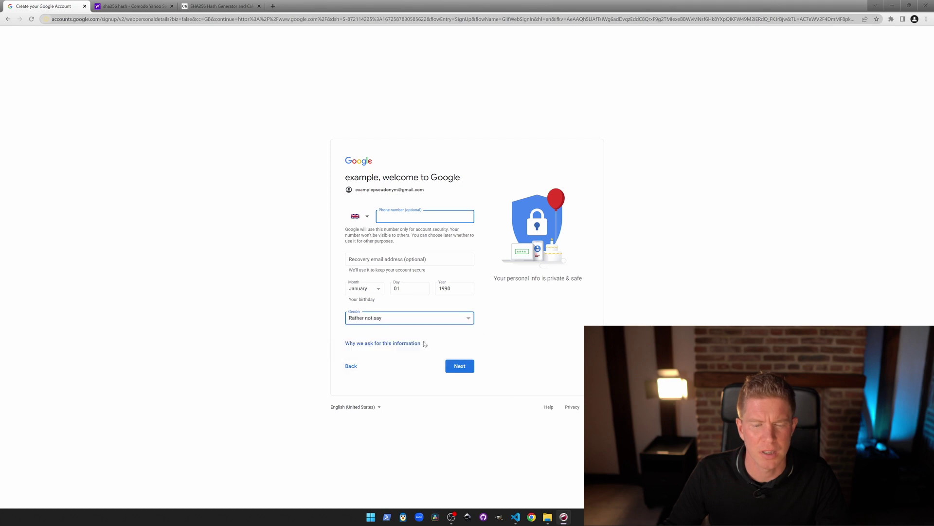
{"action": "left_click", "coordinate": [465, 369]}
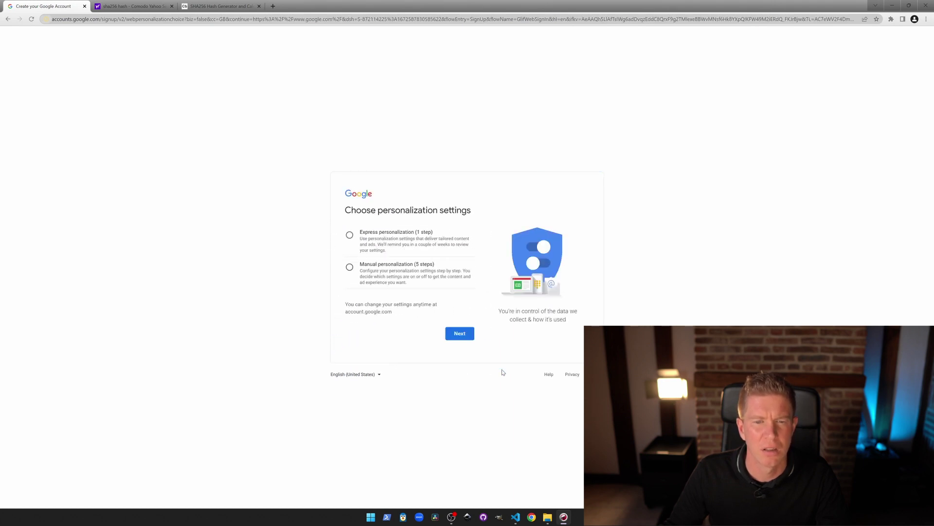
Keep Express personalization, confirm it, and agree to Google's Terms of Service.
{"action": "left_click", "coordinate": [459, 333]}
{"action": "scroll", "coordinate": [460, 220], "scroll_direction": "down", "scroll_amount": 10}
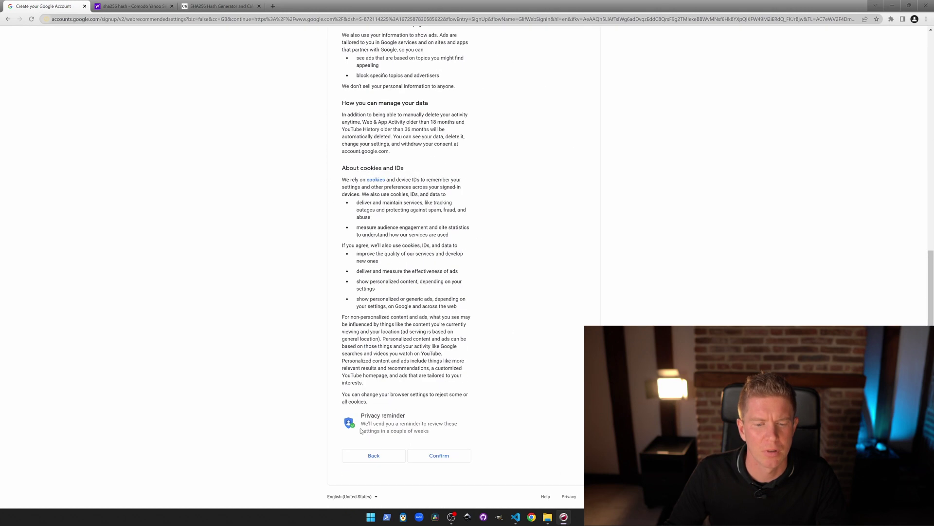
{"action": "left_click", "coordinate": [443, 451]}
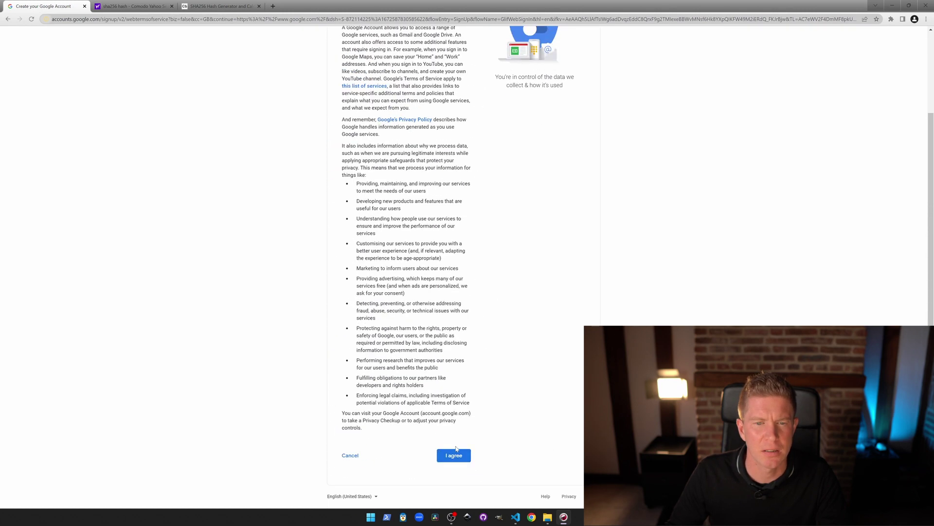
{"action": "left_click", "coordinate": [453, 455]}
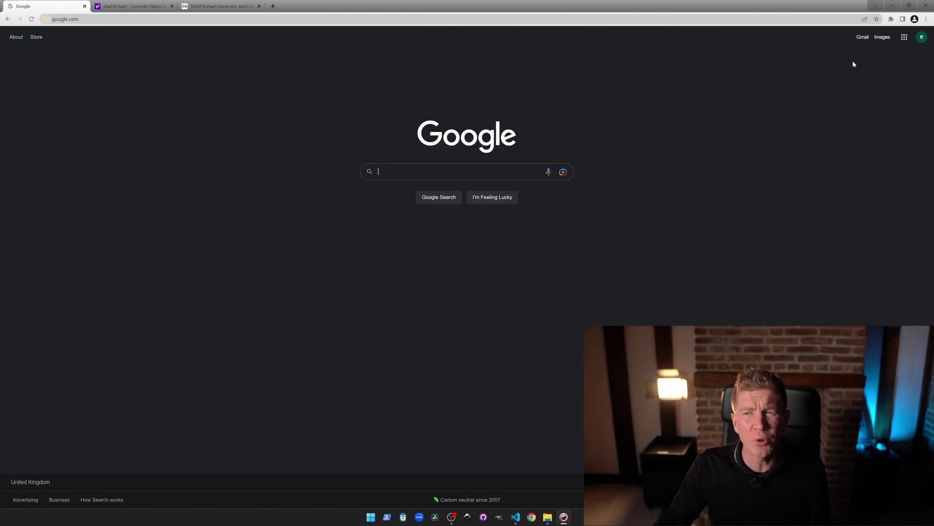
Open Gmail and select the new address in the welcome email.
{"action": "left_click", "coordinate": [862, 37]}
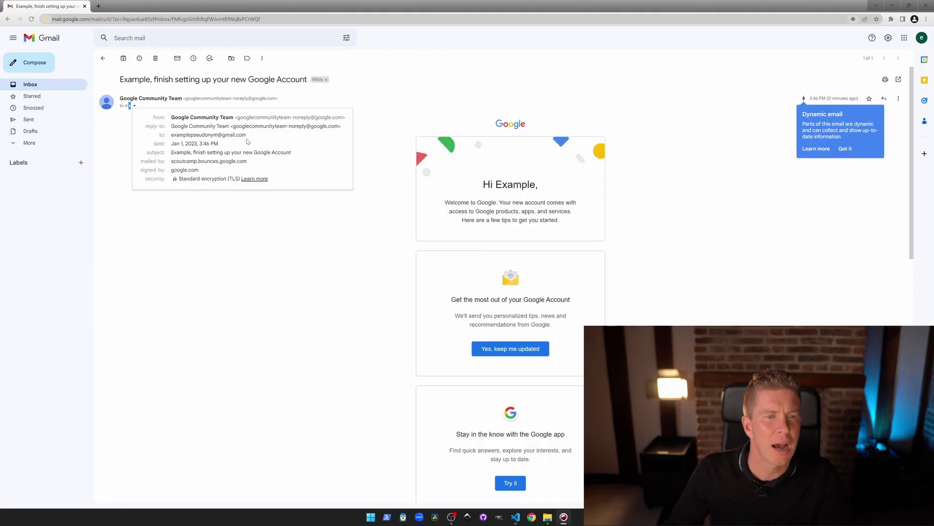
{"action": "left_click_drag", "start_coordinate": [247, 137], "coordinate": [169, 141]}
{"action": "key", "text": "ctrl+c"}
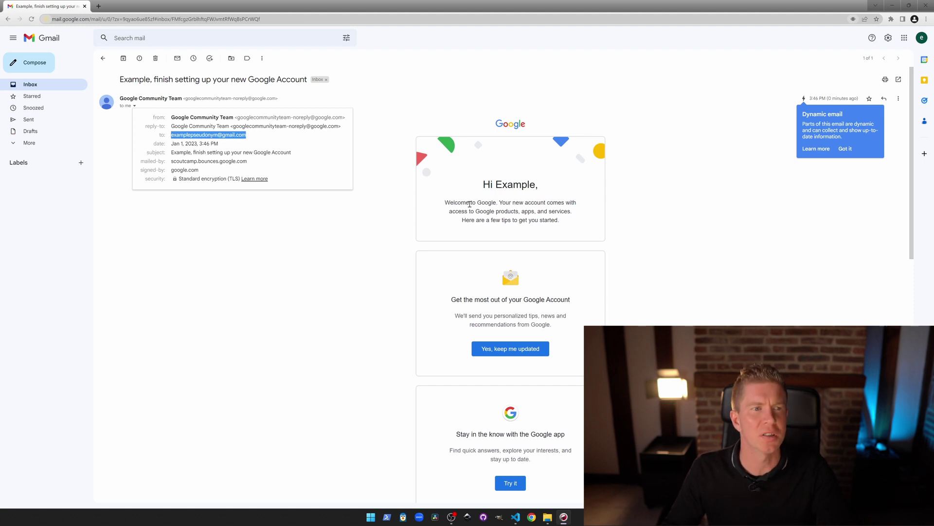
{"action": "left_click", "coordinate": [98, 6]}
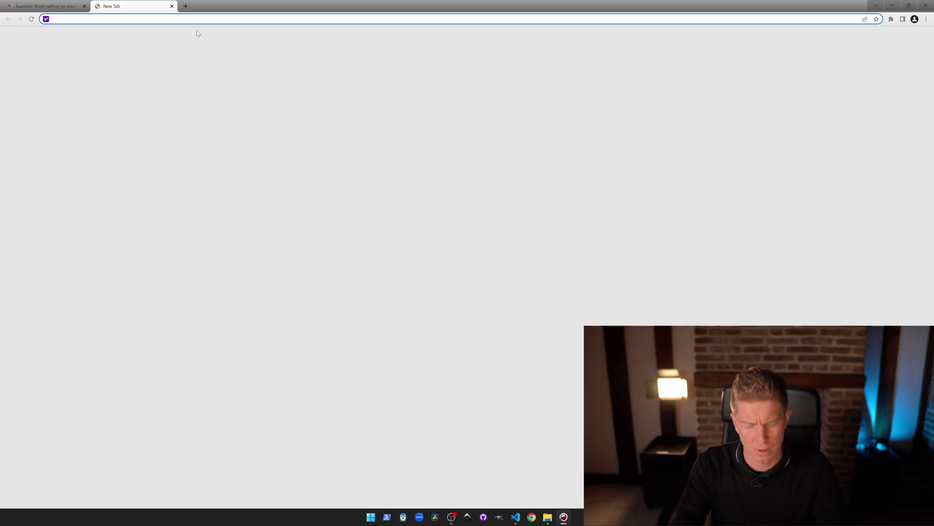
Go to github.com and start the GitHub sign-up.
{"action": "type", "text": "github.com"}
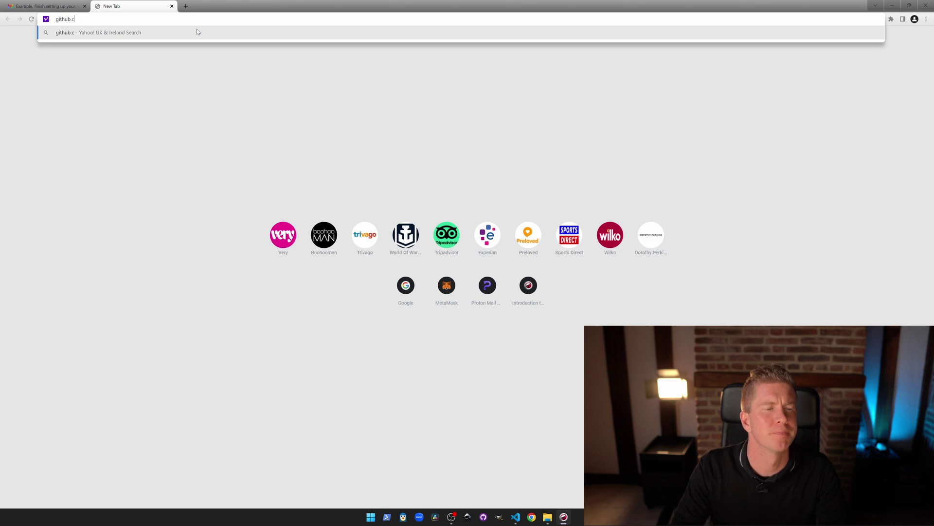
{"action": "key", "text": "Return"}
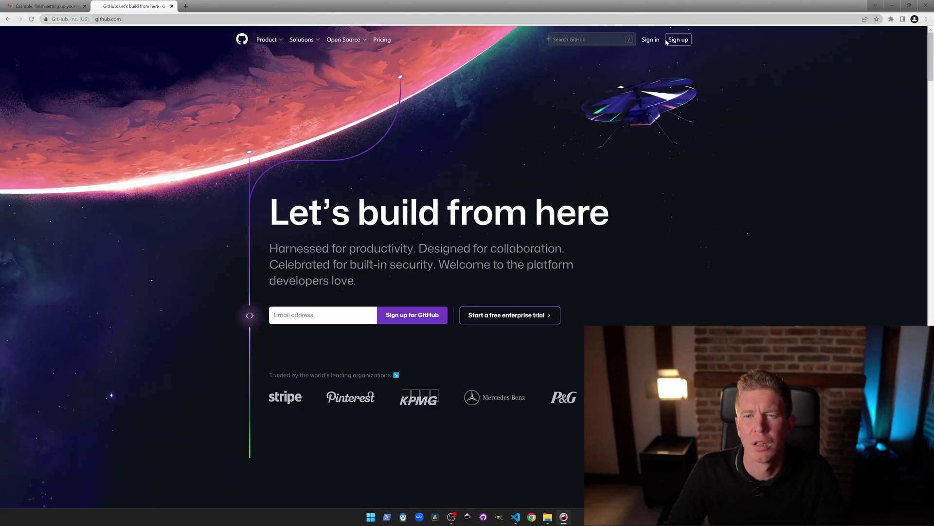
{"action": "left_click", "coordinate": [655, 43]}
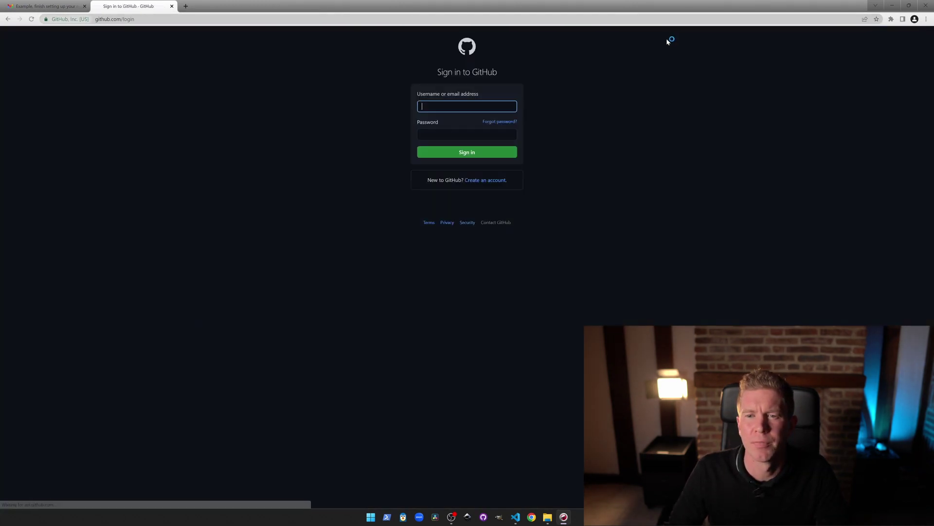
{"action": "key", "text": "alt+Left"}
{"action": "left_click", "coordinate": [680, 42]}
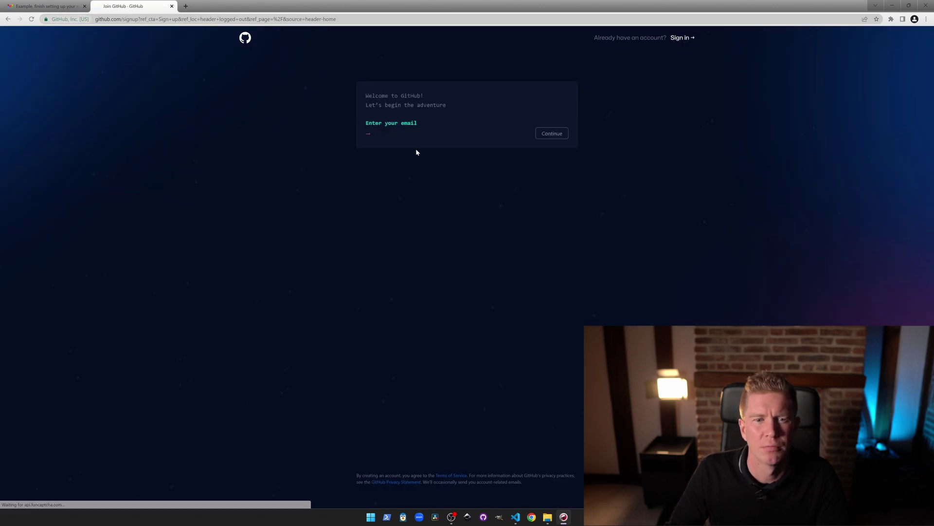
Enter the new Gmail address and the generated password in the sign-up form.
{"action": "key", "text": "ctrl+v"}
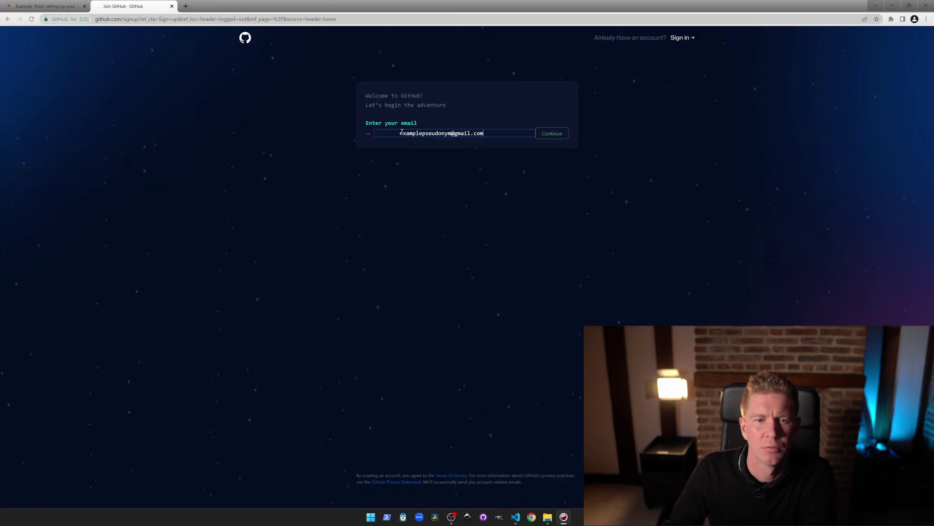
{"action": "left_click_drag", "start_coordinate": [401, 132], "coordinate": [339, 133]}
{"action": "key", "text": "BackSpace"}
{"action": "left_click", "coordinate": [559, 138]}
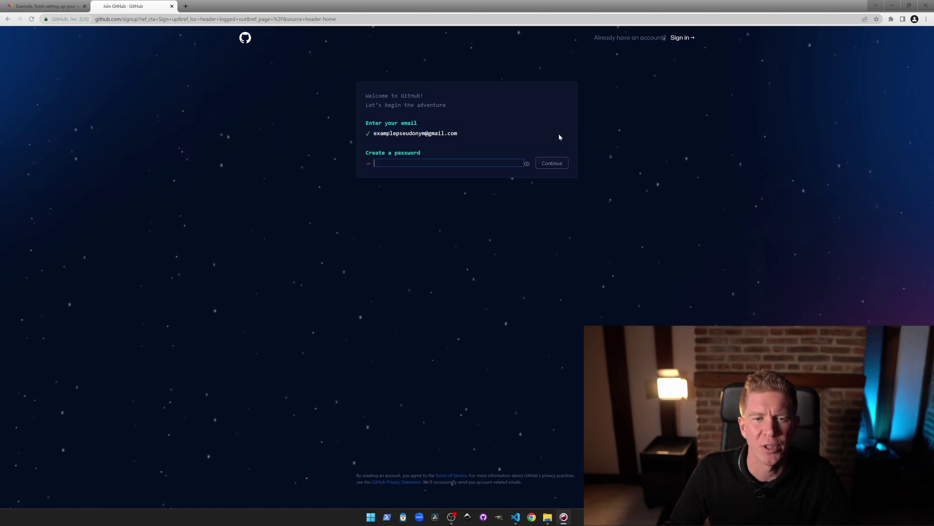
{"action": "key", "text": "ctrl+v"}
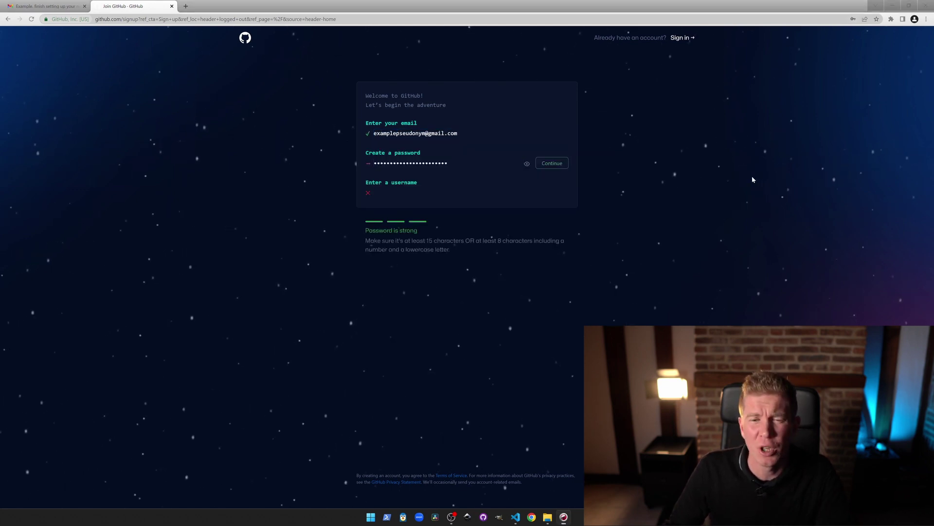
{"action": "left_click", "coordinate": [557, 164]}
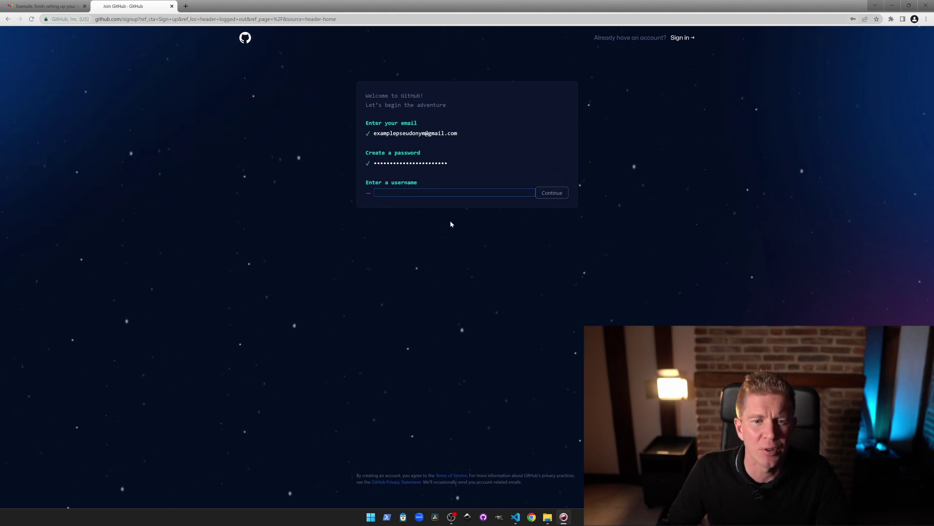
Use the Gmail username as the GitHub username, answer 'n' to updates, and create the account.
{"action": "left_click_drag", "start_coordinate": [375, 132], "coordinate": [425, 135]}
{"action": "key", "text": "ctrl+c"}
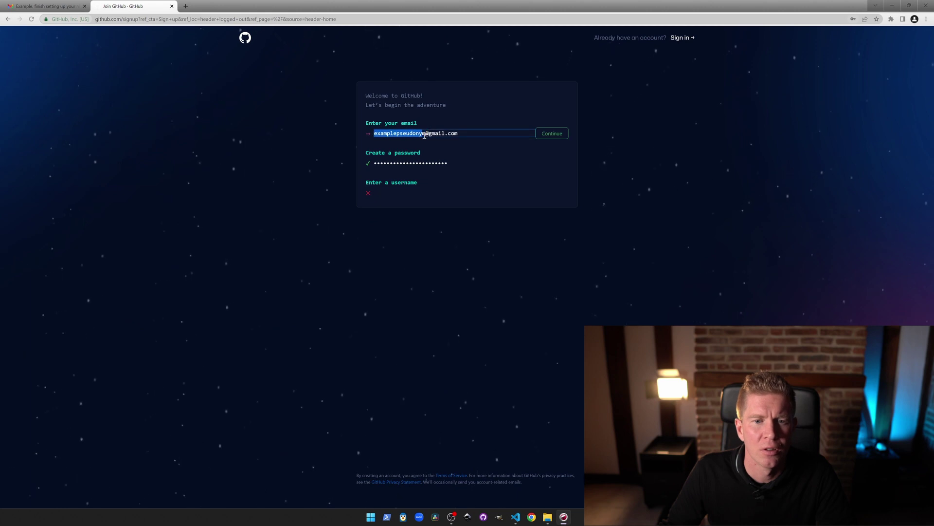
{"action": "left_click", "coordinate": [398, 191]}
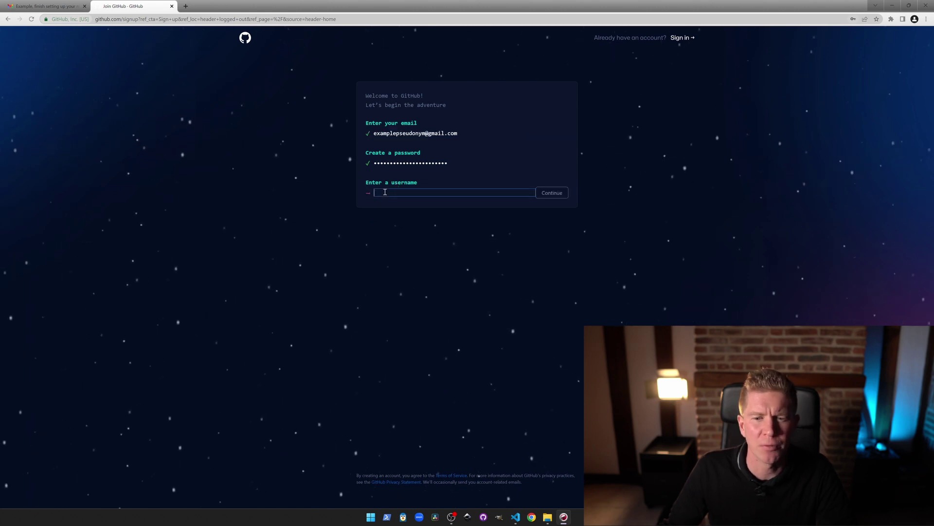
{"action": "key", "text": "ctrl+v"}
{"action": "left_click", "coordinate": [555, 194]}
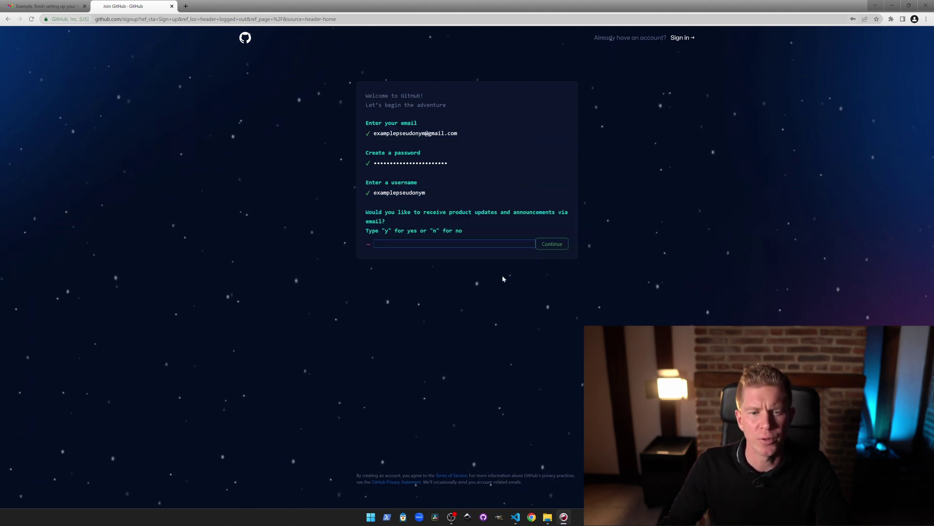
{"action": "type", "text": "n"}
{"action": "left_click", "coordinate": [550, 243]}
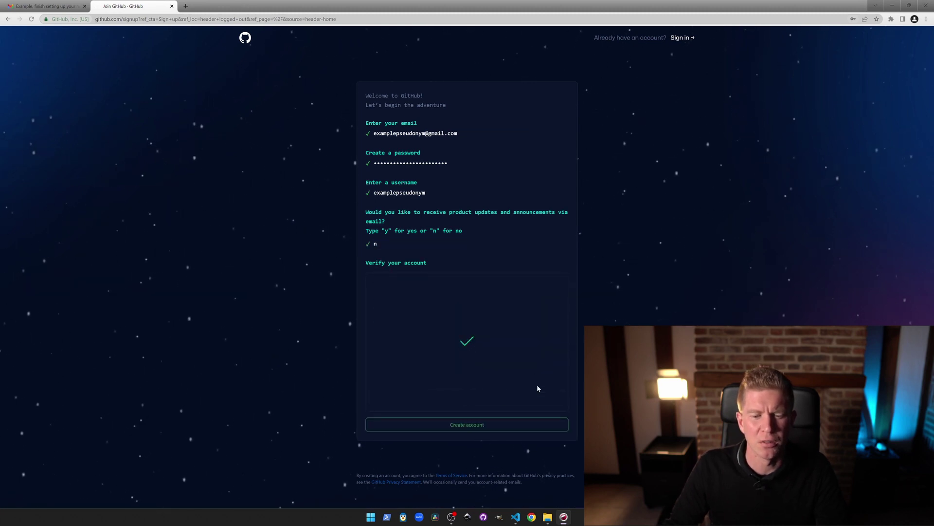
{"action": "left_click", "coordinate": [474, 426]}
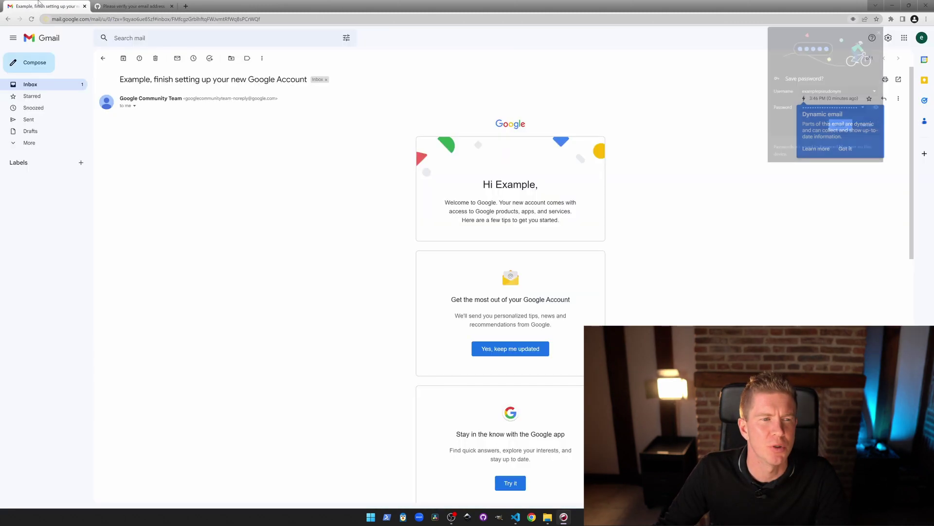
Copy the launch code from GitHub's email in Gmail into the verification page.
{"action": "left_click", "coordinate": [44, 6]}
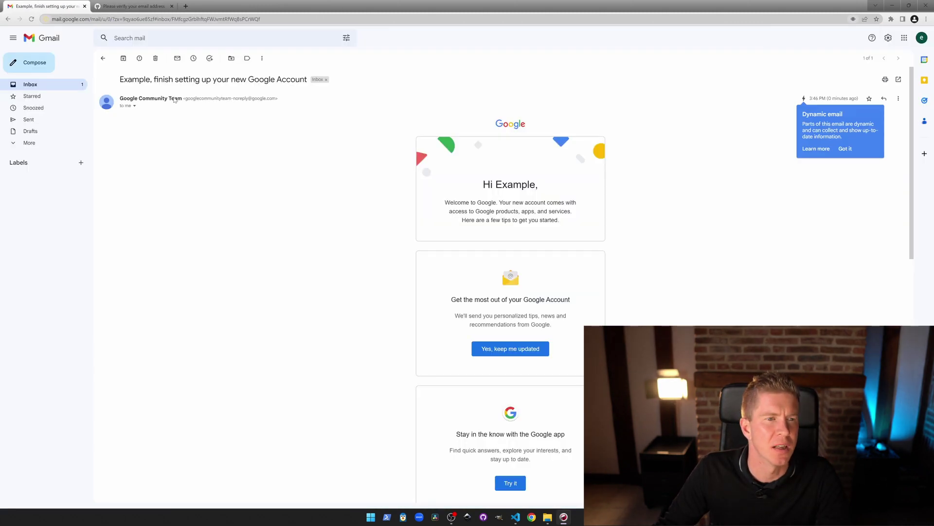
{"action": "left_click", "coordinate": [38, 88]}
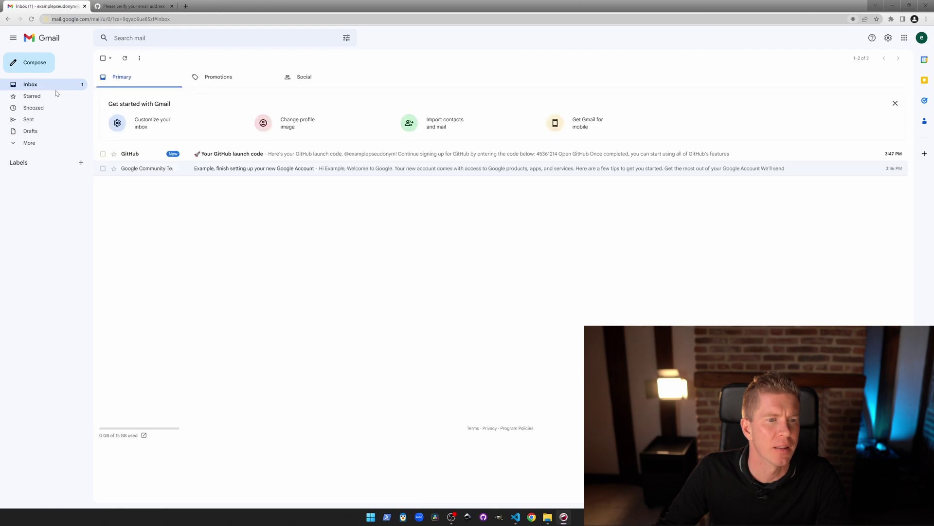
{"action": "left_click", "coordinate": [236, 154]}
{"action": "double_click", "coordinate": [525, 249]}
{"action": "key", "text": "ctrl+c"}
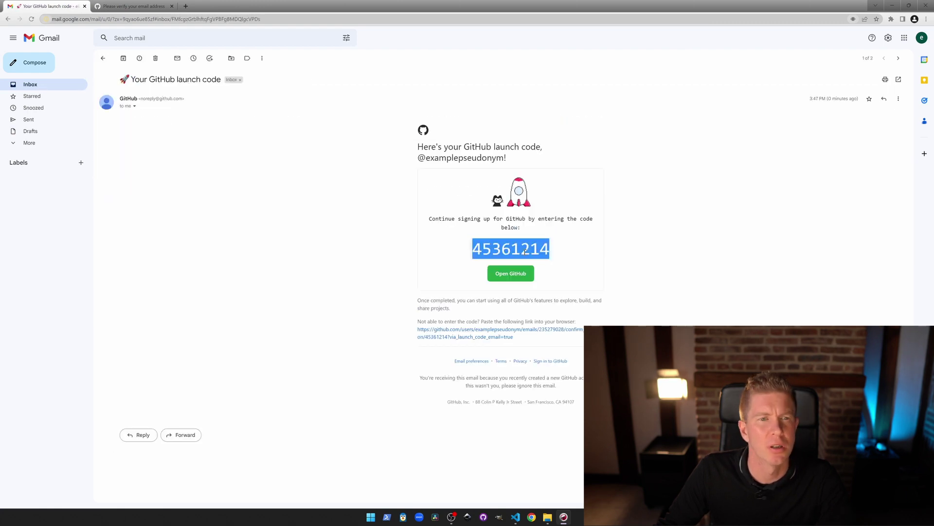
{"action": "left_click", "coordinate": [134, 6]}
{"action": "key", "text": "ctrl+v"}
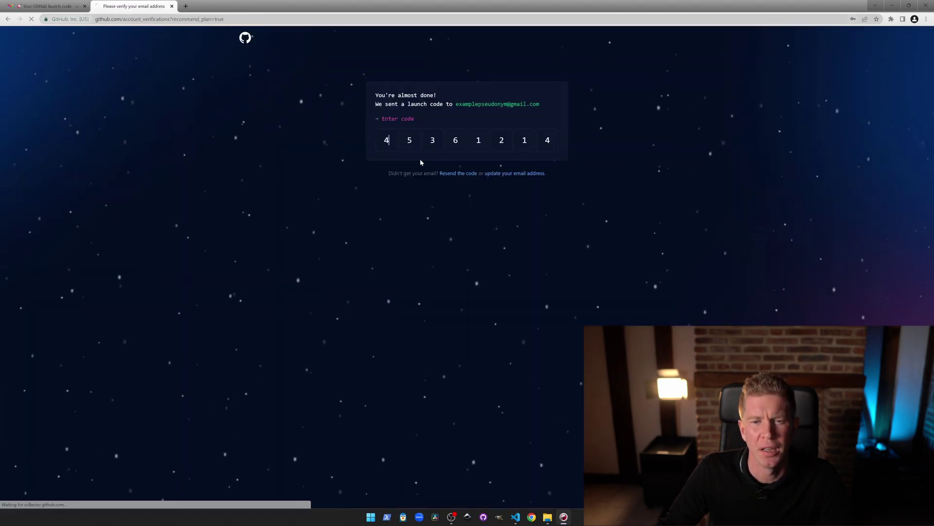
Answer Just me and continue on the free plan to reach the dashboard.
{"action": "left_click", "coordinate": [551, 138]}
{"action": "left_click", "coordinate": [604, 230]}
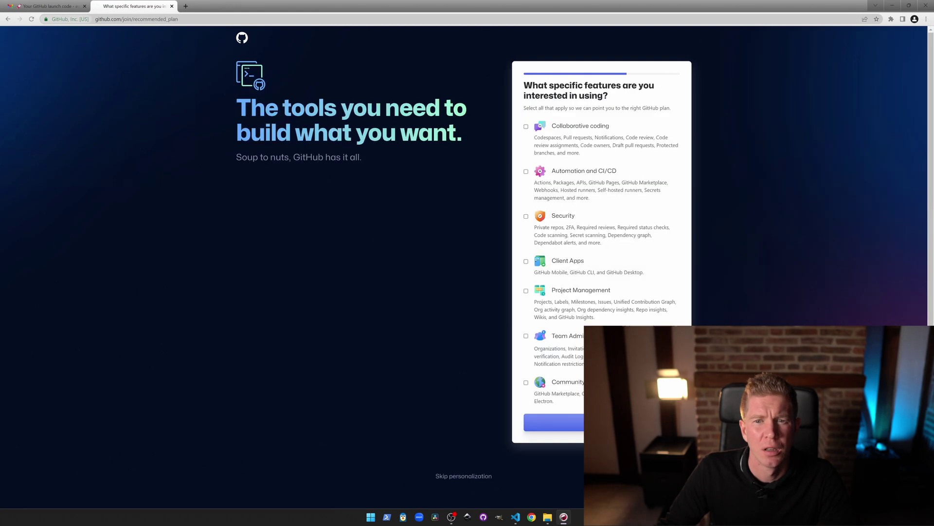
{"action": "left_click", "coordinate": [605, 421]}
{"action": "left_click", "coordinate": [314, 445]}
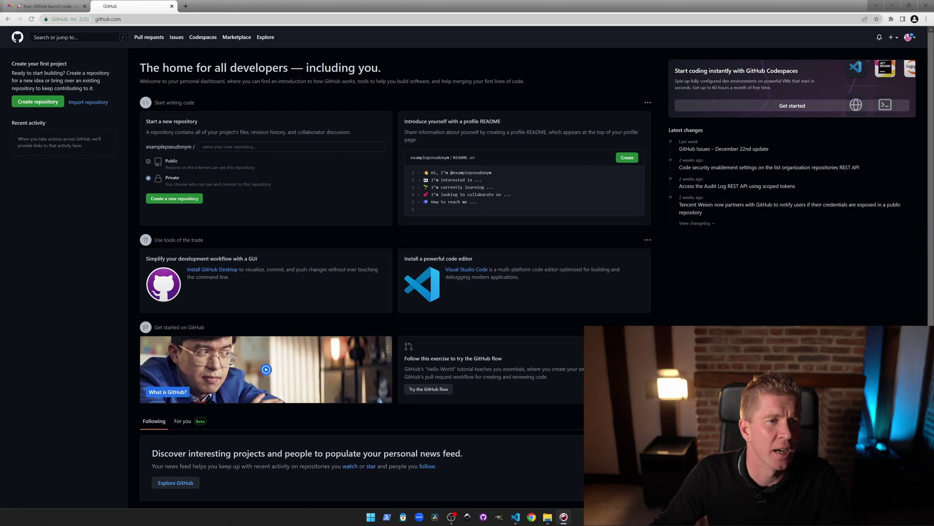
{"action": "left_click", "coordinate": [92, 35]}
Search GitHub for 'uniswap', open Uniswap/v3-core's test folder, and open a blank tab.
{"action": "type", "text": "uniswap"}
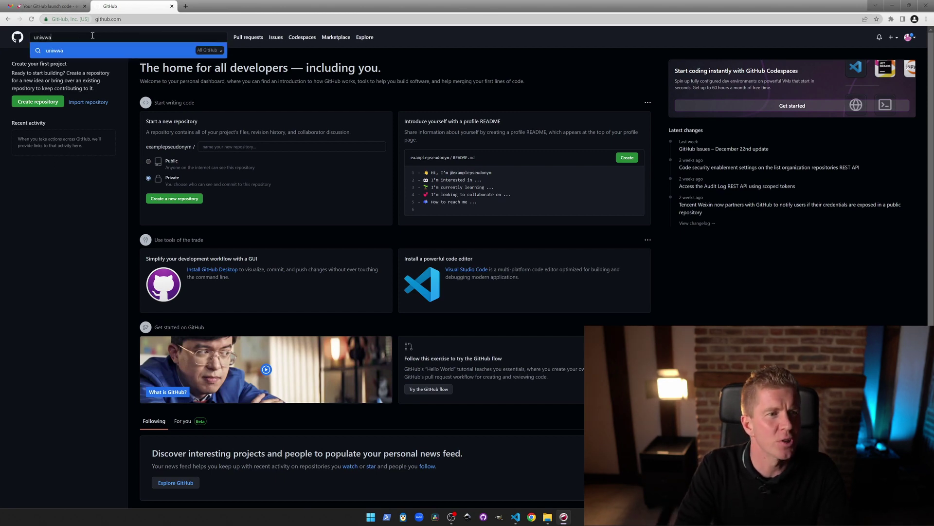
{"action": "key", "text": "Return"}
{"action": "left_click", "coordinate": [411, 83]}
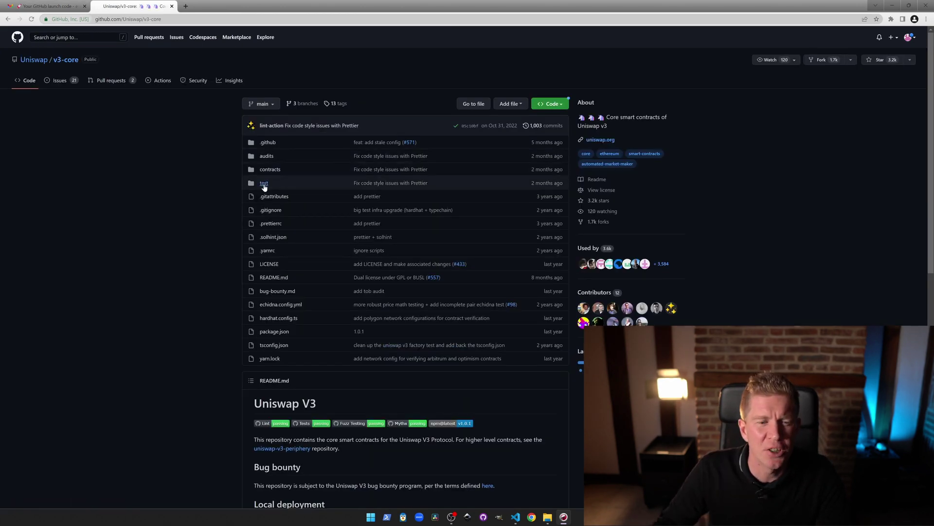
{"action": "left_click", "coordinate": [264, 183]}
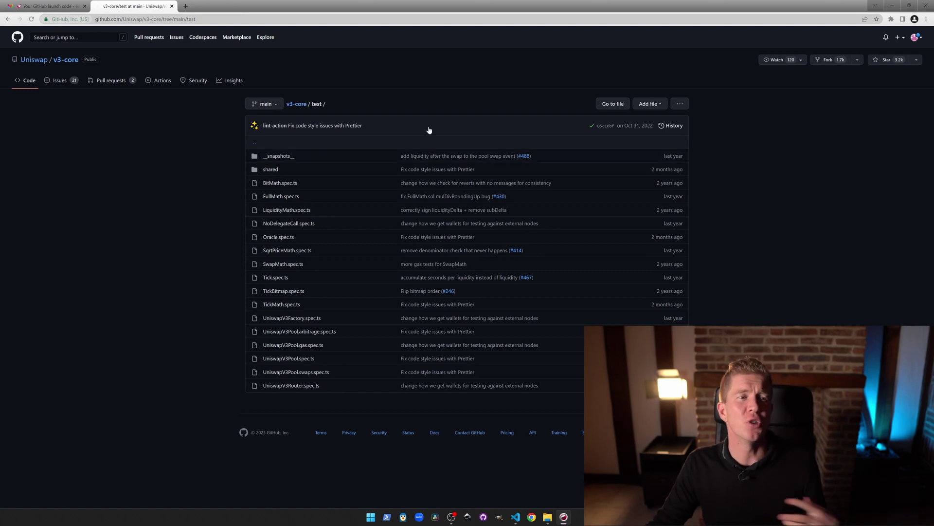
{"action": "left_click", "coordinate": [186, 6]}
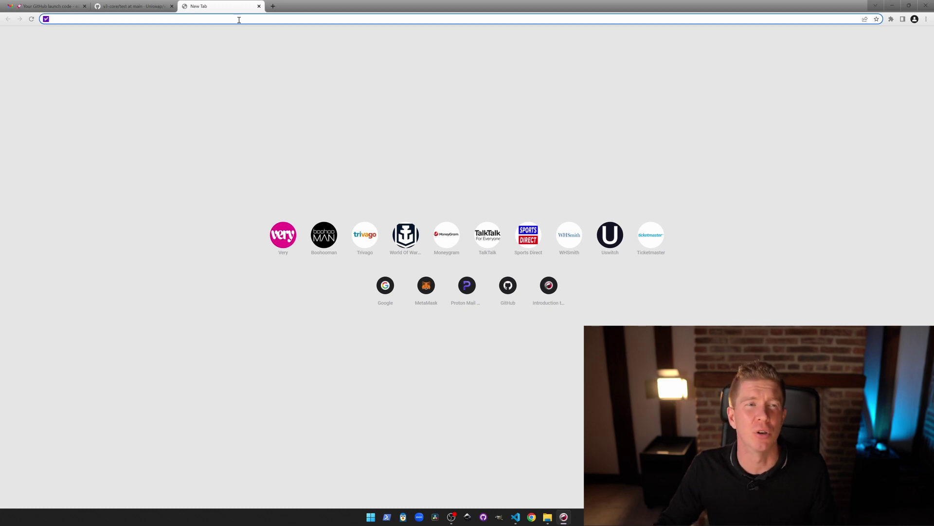
Load twitter.com and sign up with the new pseudonymous Google account.
{"action": "type", "text": "twitter.com"}
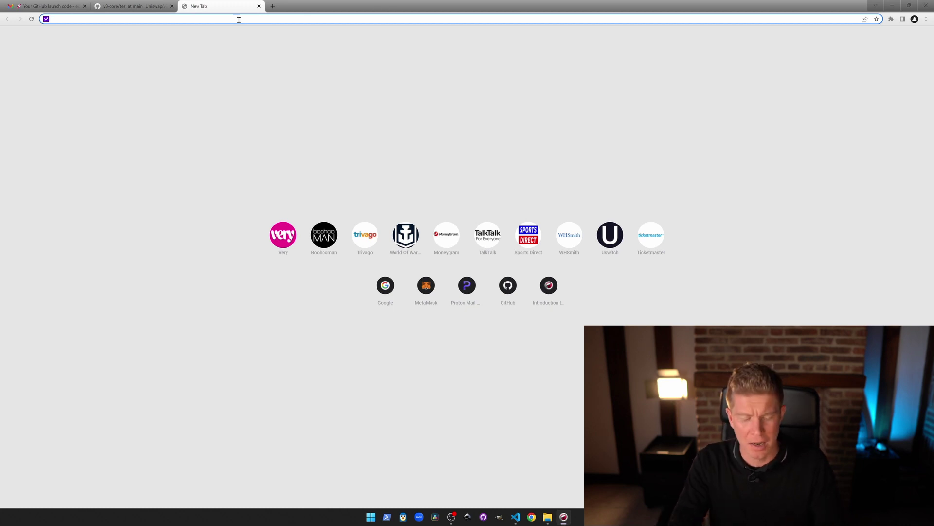
{"action": "key", "text": "Return"}
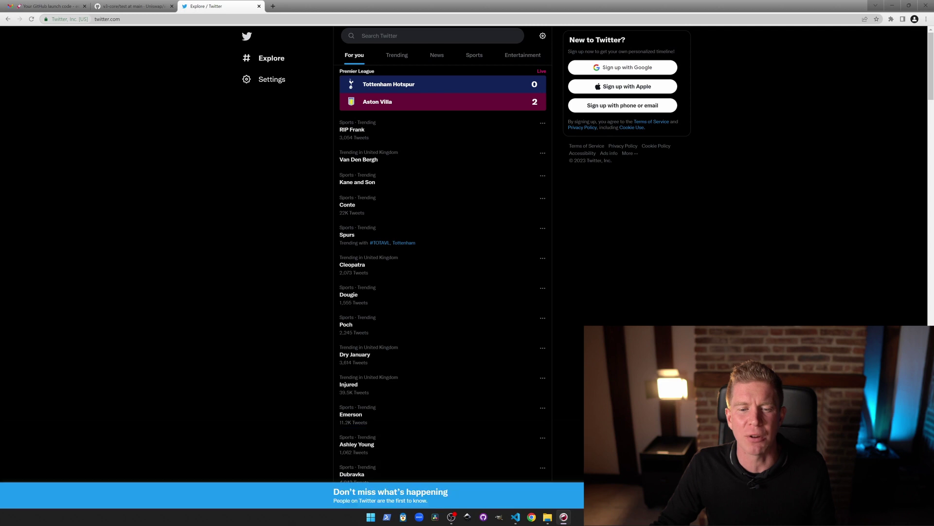
{"action": "left_click", "coordinate": [622, 68]}
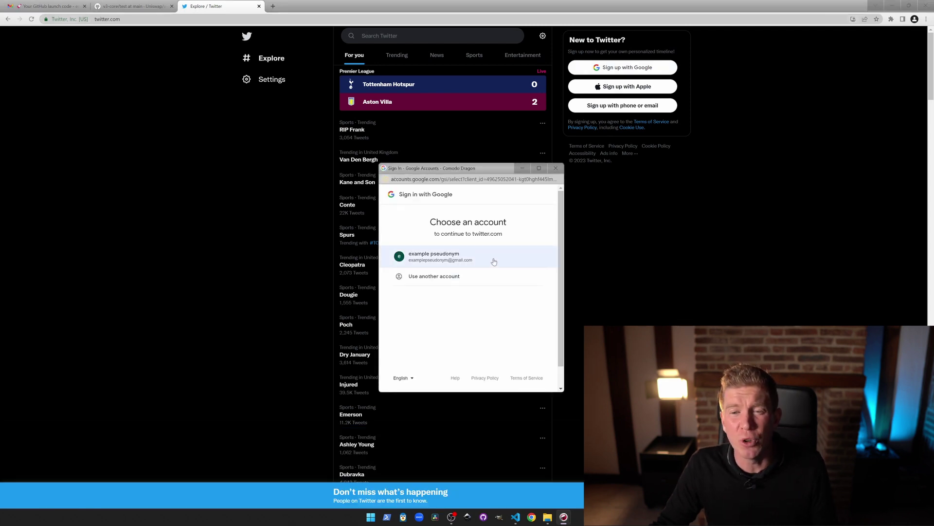
{"action": "left_click", "coordinate": [438, 256]}
{"action": "left_click", "coordinate": [525, 306]}
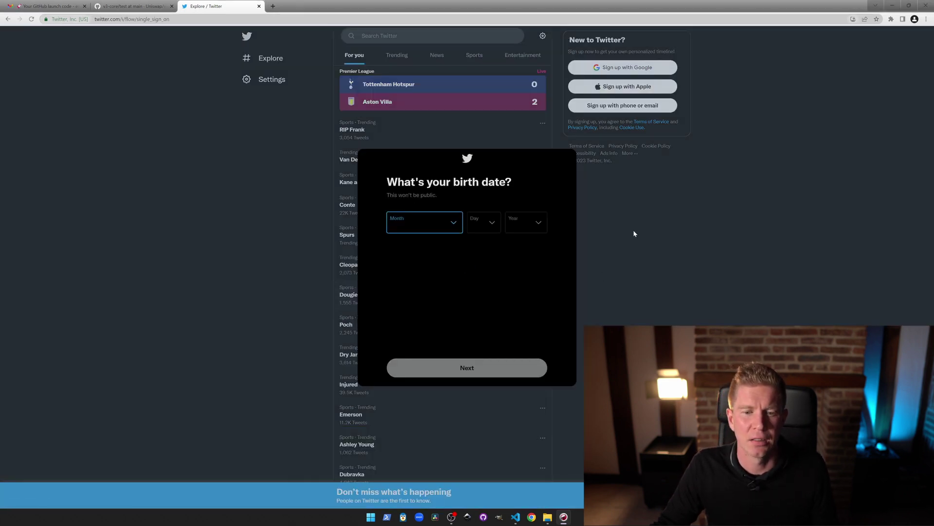
Set the Twitter birth date to January 1, 1990.
{"action": "left_click", "coordinate": [430, 225]}
{"action": "left_click", "coordinate": [423, 240]}
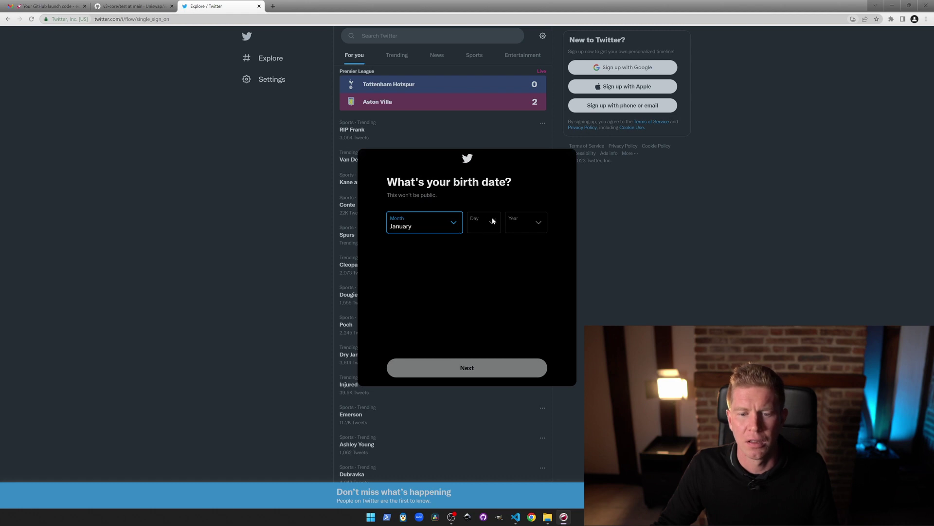
{"action": "left_click", "coordinate": [487, 222]}
{"action": "left_click", "coordinate": [479, 240]}
{"action": "left_click", "coordinate": [528, 220]}
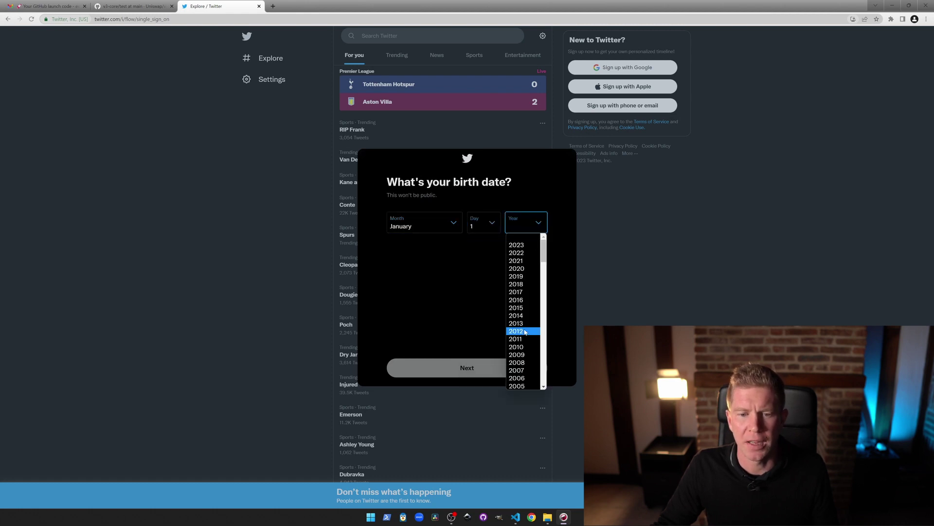
{"action": "scroll", "coordinate": [529, 318], "scroll_direction": "down", "scroll_amount": 5}
{"action": "scroll", "coordinate": [523, 282], "scroll_direction": "up", "scroll_amount": 2}
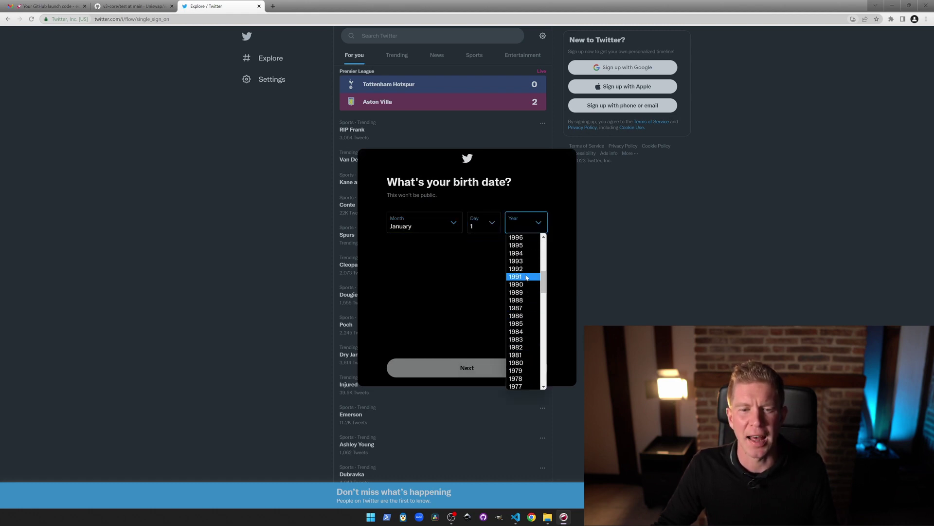
{"action": "left_click", "coordinate": [521, 276]}
{"action": "left_click", "coordinate": [491, 366]}
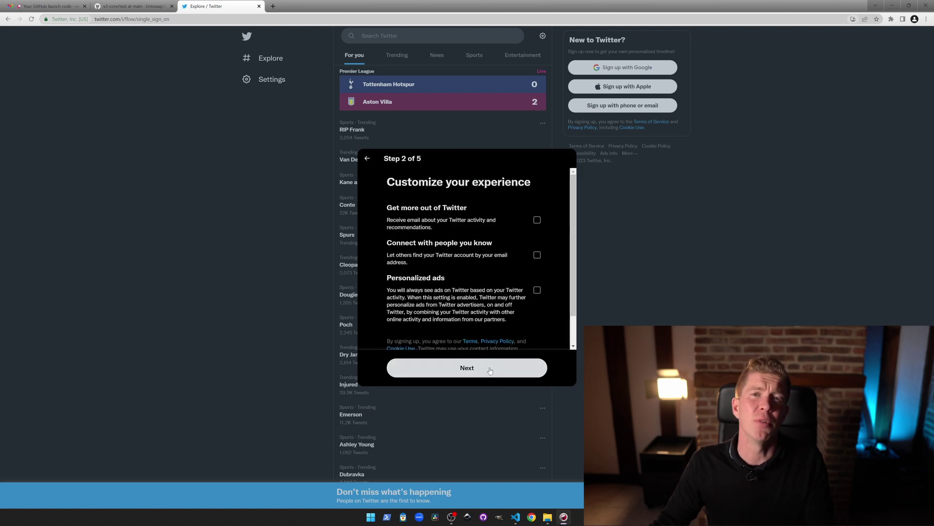
Skip customization, username choice and notifications to reach the home feed.
{"action": "left_click", "coordinate": [491, 367]}
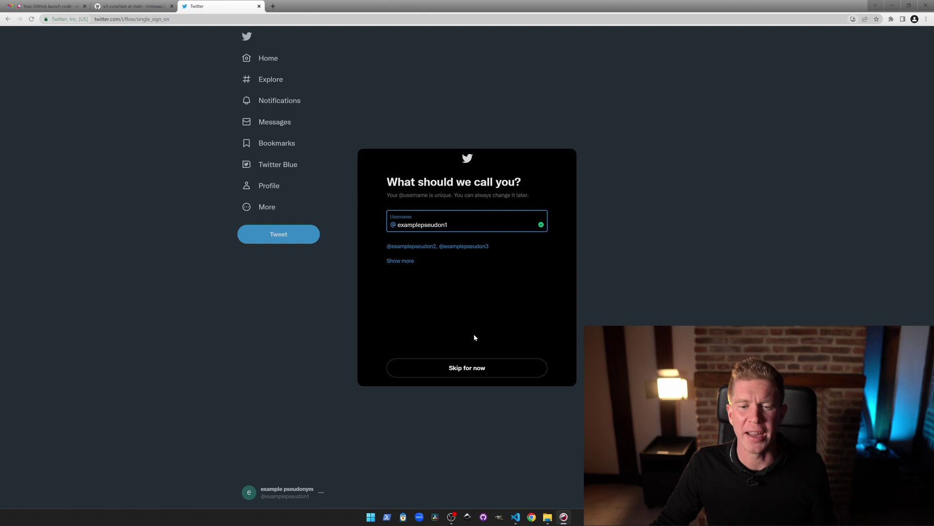
{"action": "left_click", "coordinate": [471, 368]}
{"action": "left_click", "coordinate": [485, 304]}
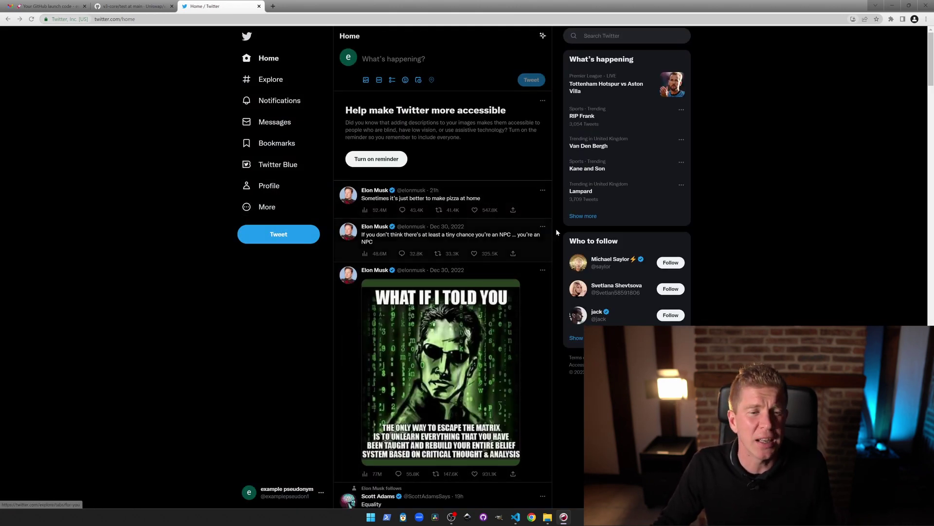
Go to the new Twitter account's Profile page from the left sidebar.
{"action": "left_click", "coordinate": [271, 186]}
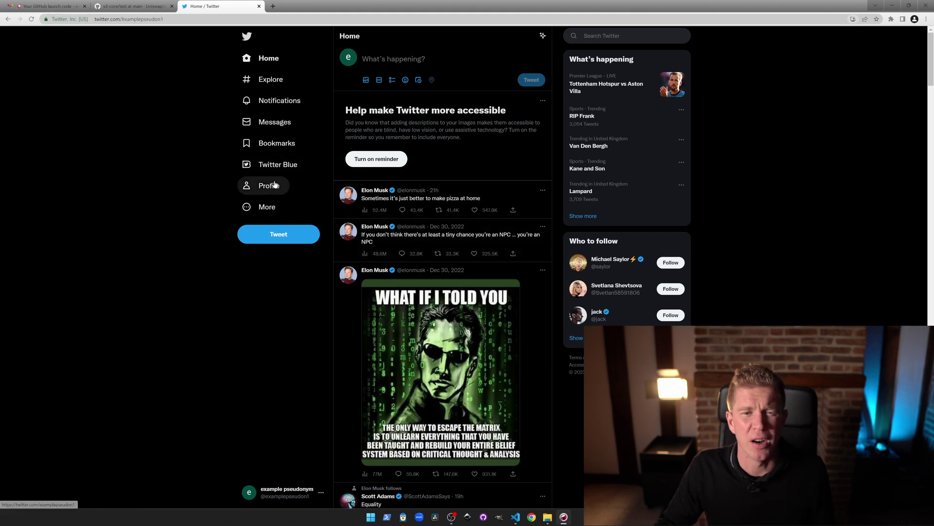